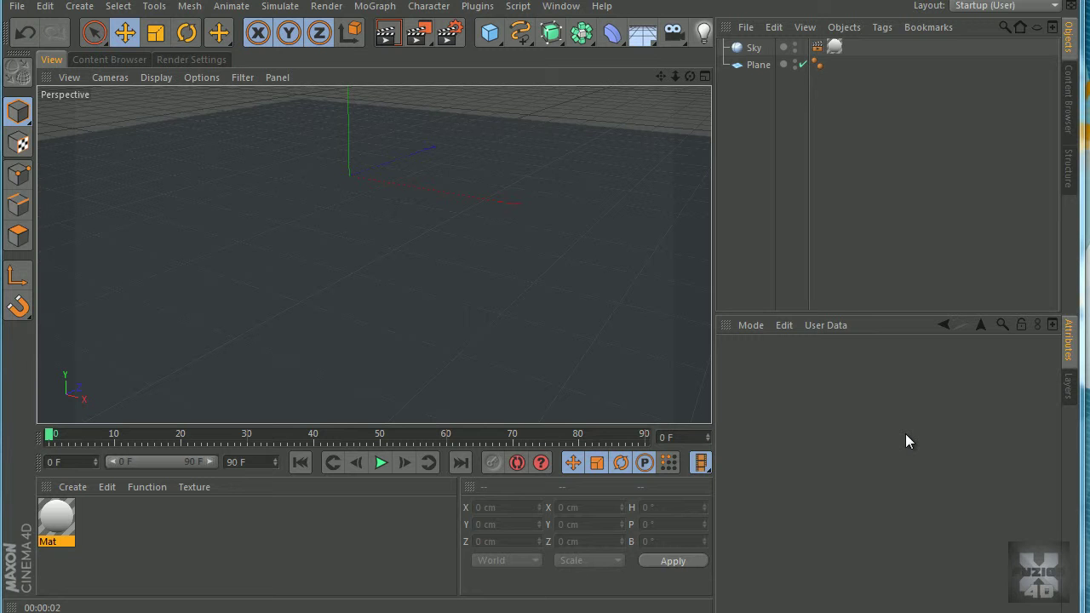
Step: Render a quick preview of the cyan plane grid, clear it, then zoom and orbit the viewport
{"action": "left_click", "coordinate": [385, 34]}
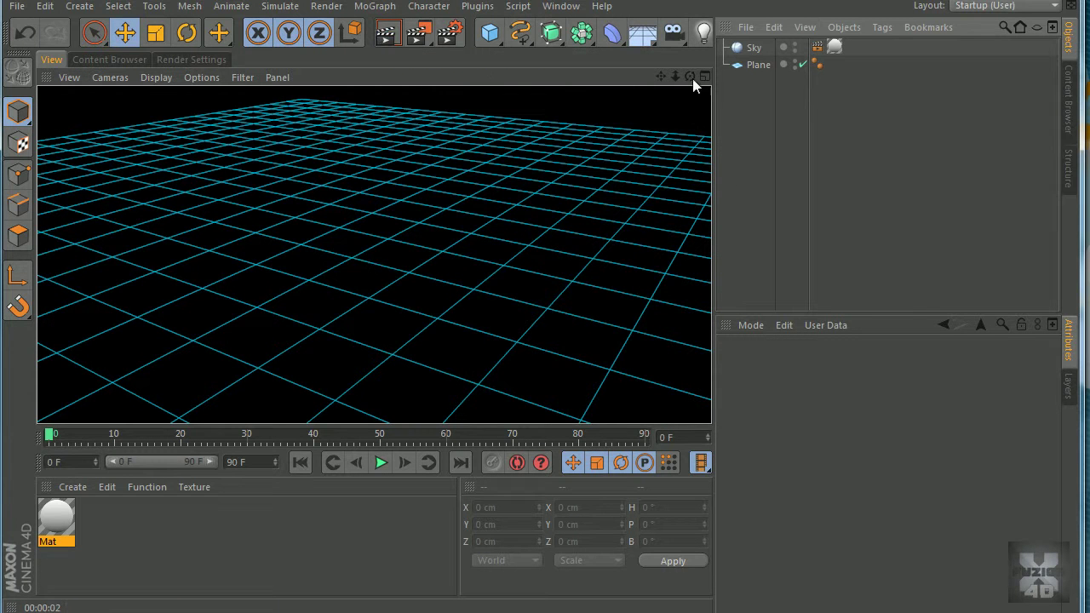
{"action": "left_click", "coordinate": [744, 101]}
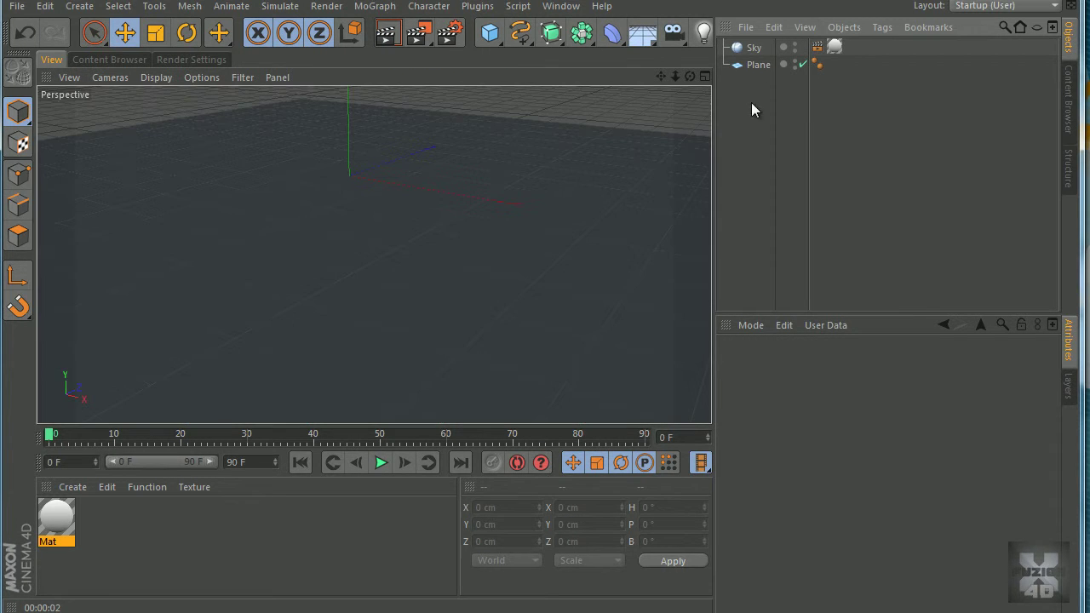
{"action": "left_click", "coordinate": [758, 64]}
{"action": "left_click", "coordinate": [745, 115]}
{"action": "left_click_drag", "start_coordinate": [675, 75], "coordinate": [545, 366]}
{"action": "left_click_drag", "start_coordinate": [691, 79], "coordinate": [546, 354]}
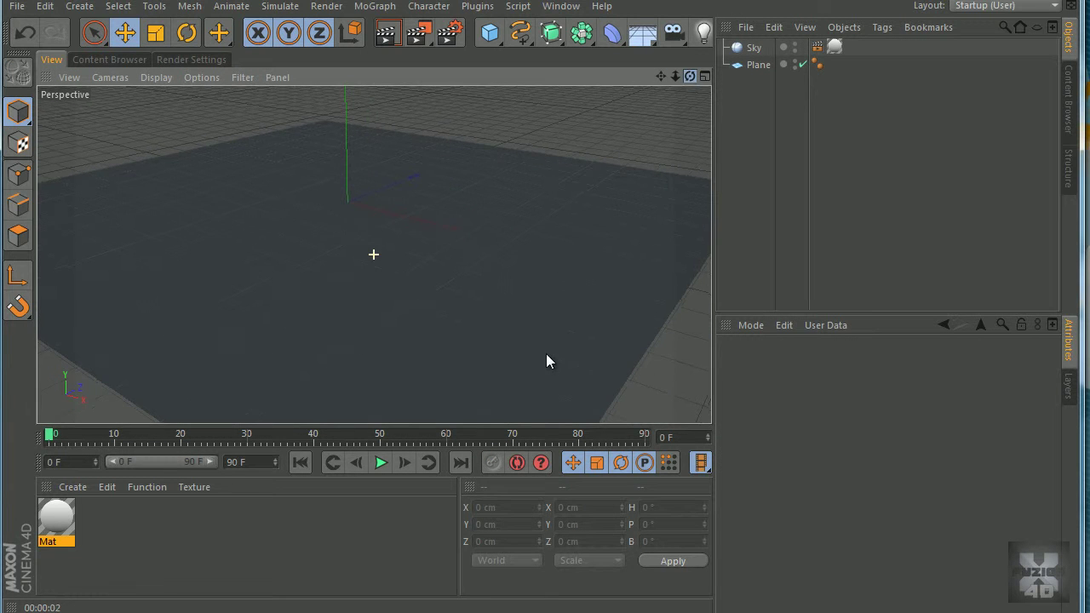
Step: Start a new empty scene and set output to HDV/HDTV 720 29.97 (1280×720), rendering all frames
{"action": "left_click", "coordinate": [21, 9]}
{"action": "left_click", "coordinate": [33, 31]}
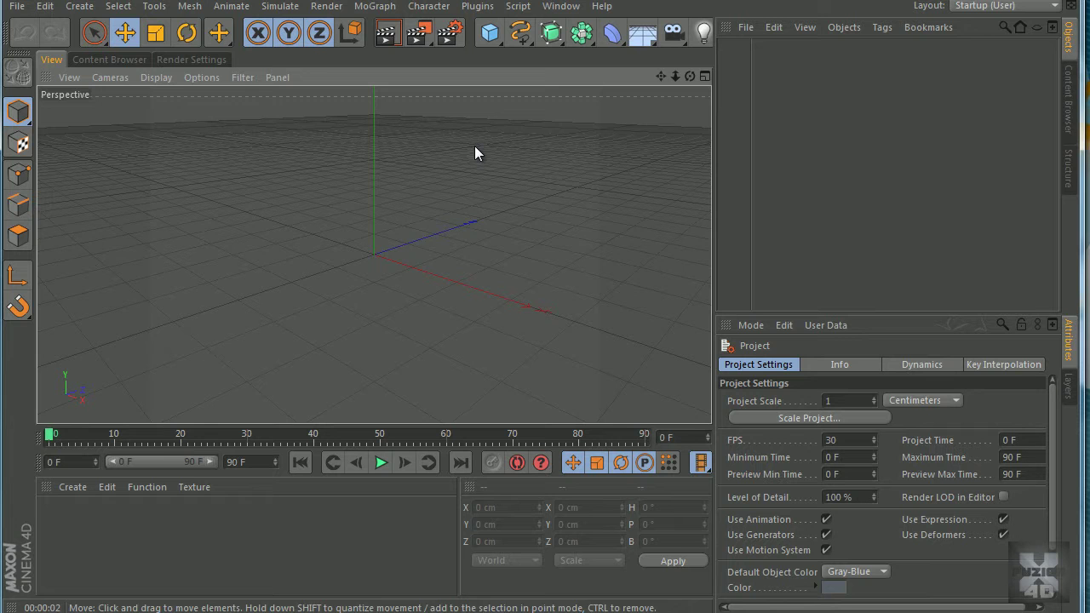
{"action": "left_click", "coordinate": [190, 60]}
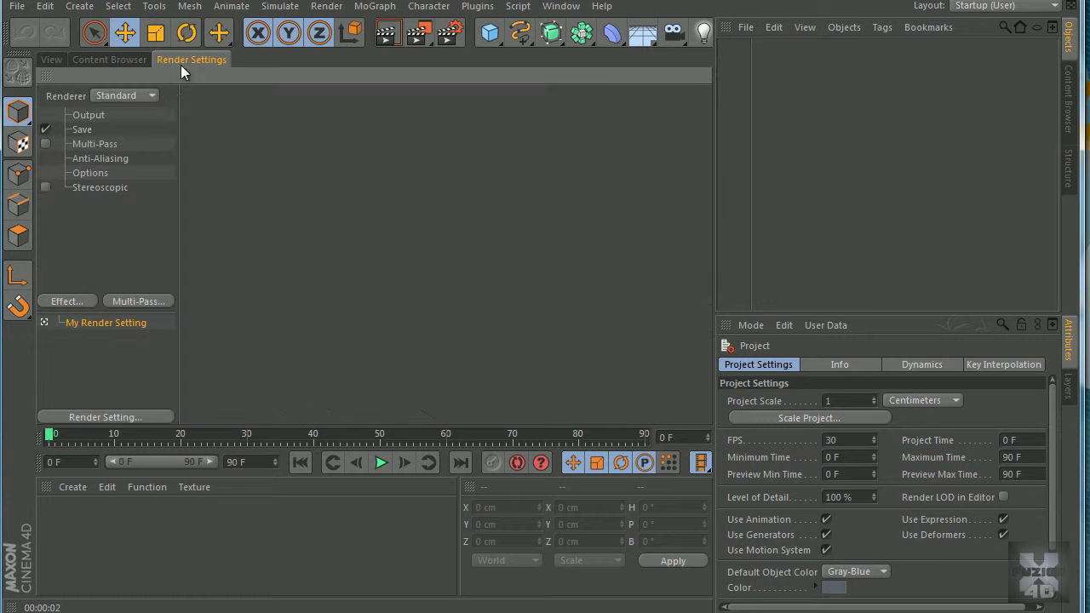
{"action": "left_click", "coordinate": [76, 117]}
{"action": "left_click", "coordinate": [201, 115]}
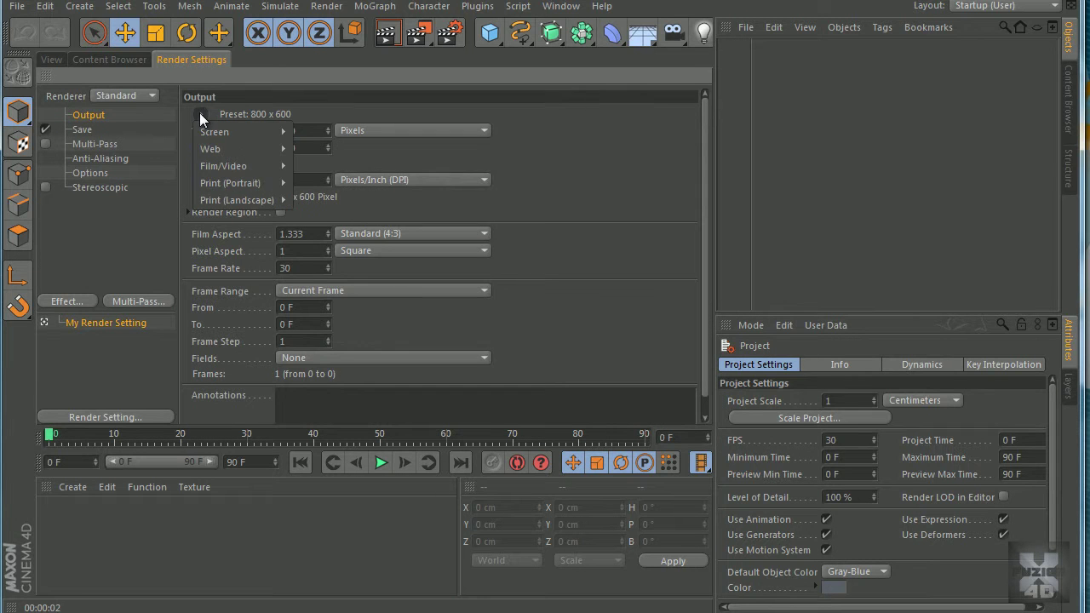
{"action": "mouse_move", "coordinate": [237, 168]}
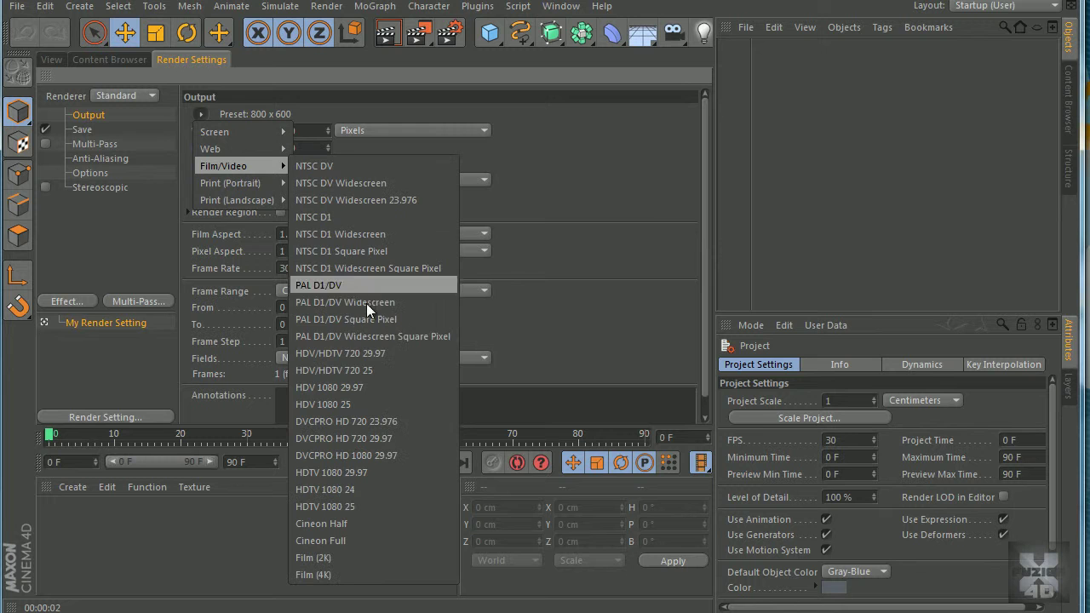
{"action": "left_click", "coordinate": [355, 352]}
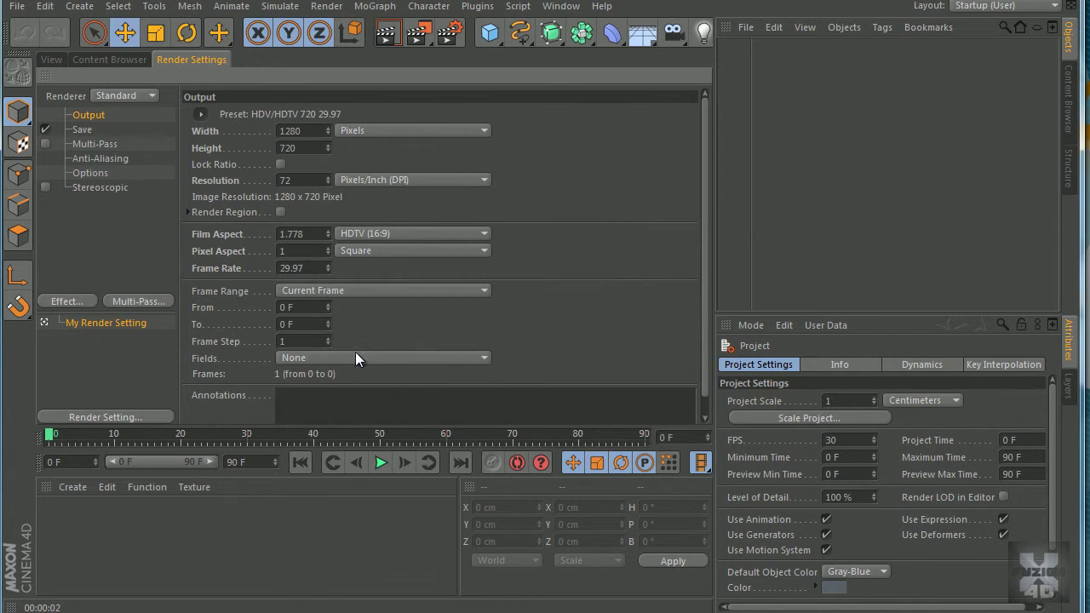
{"action": "left_click", "coordinate": [360, 293]}
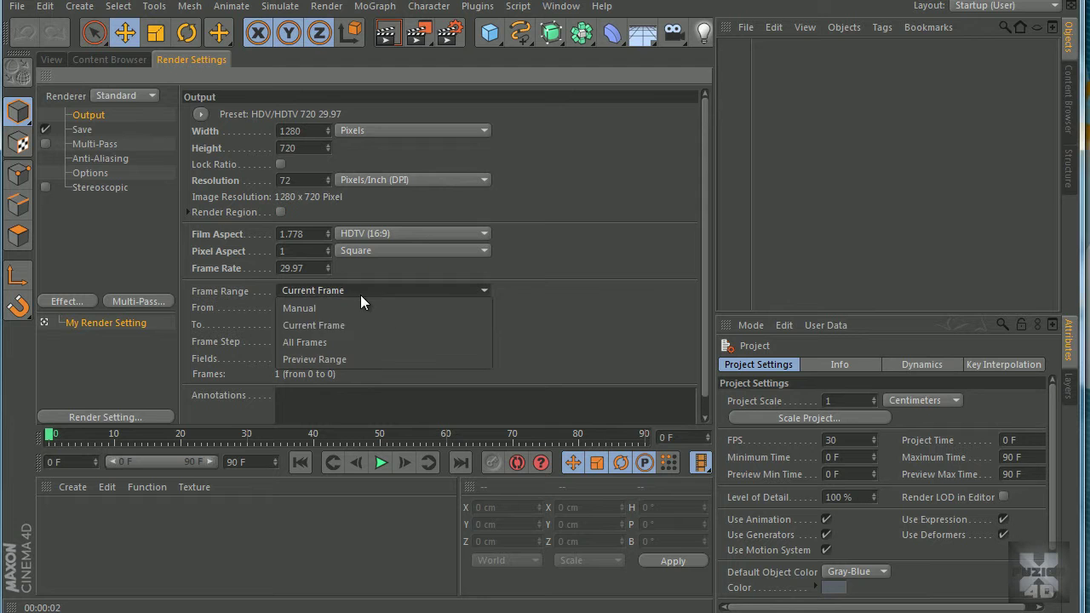
{"action": "left_click", "coordinate": [372, 340]}
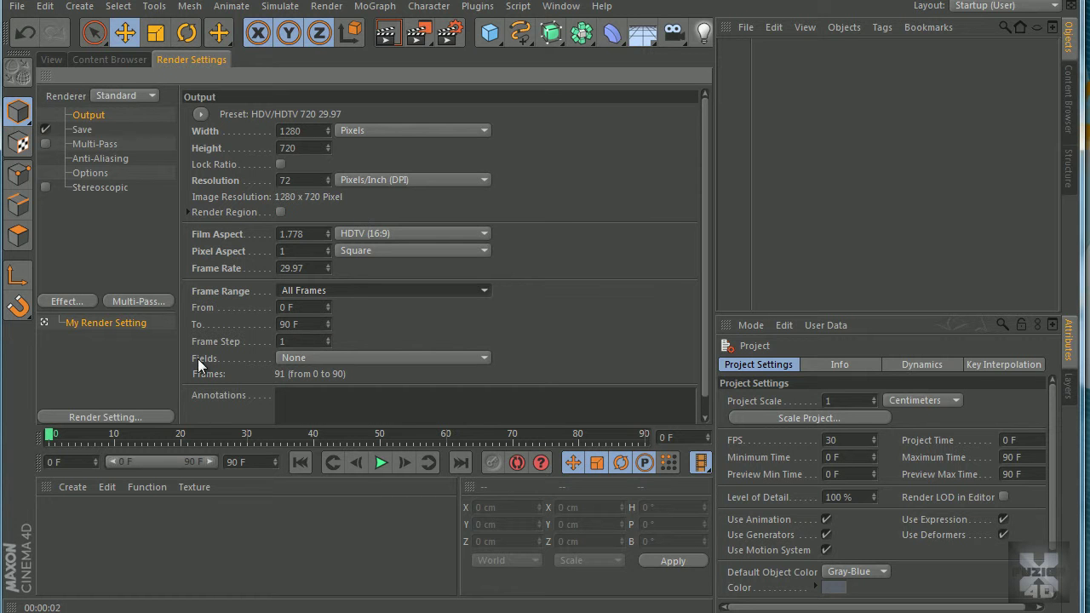
Step: Add the Ambient Occlusion and Cel Renderer effects to the render settings
{"action": "left_click", "coordinate": [84, 303]}
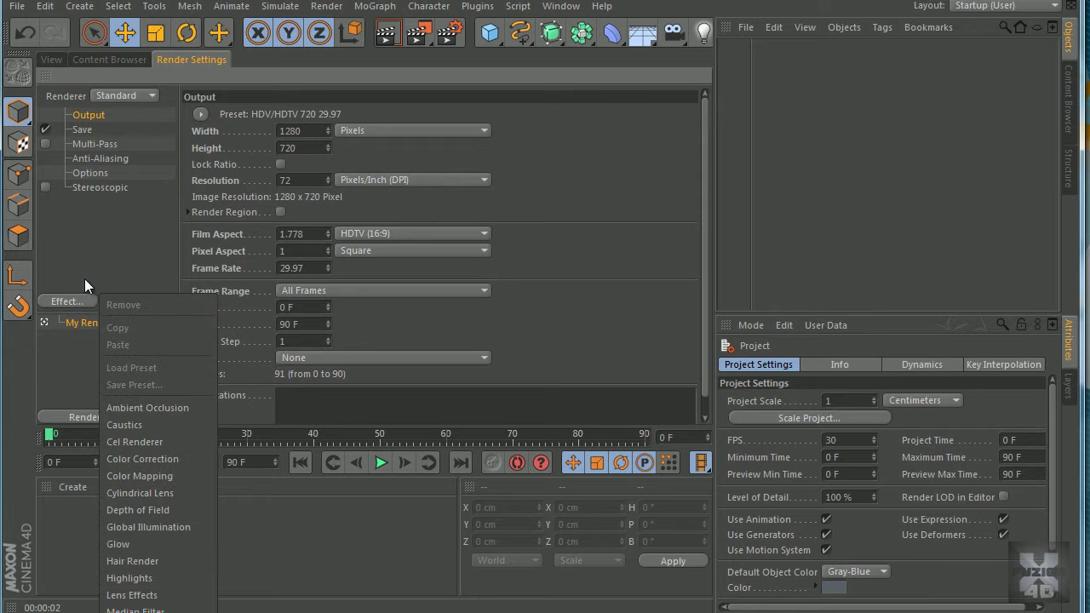
{"action": "left_click", "coordinate": [170, 409]}
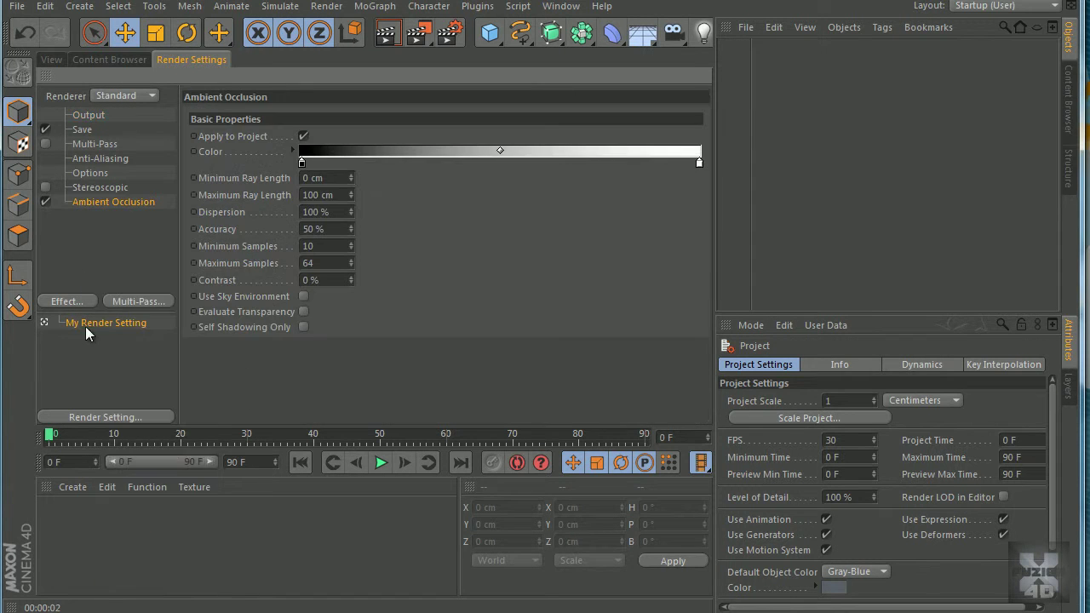
{"action": "left_click", "coordinate": [76, 299]}
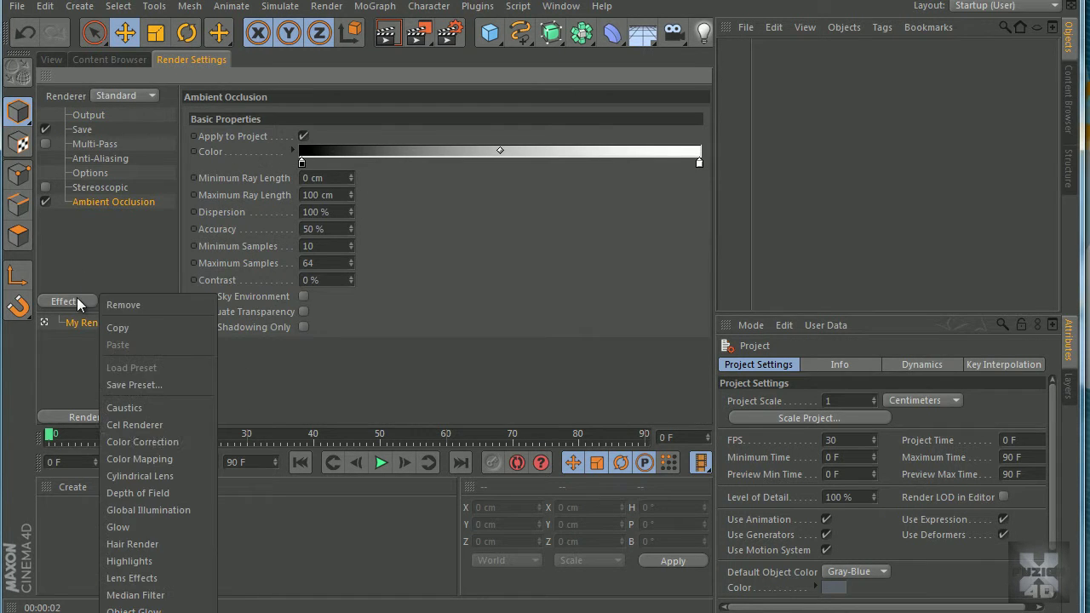
{"action": "left_click", "coordinate": [183, 425]}
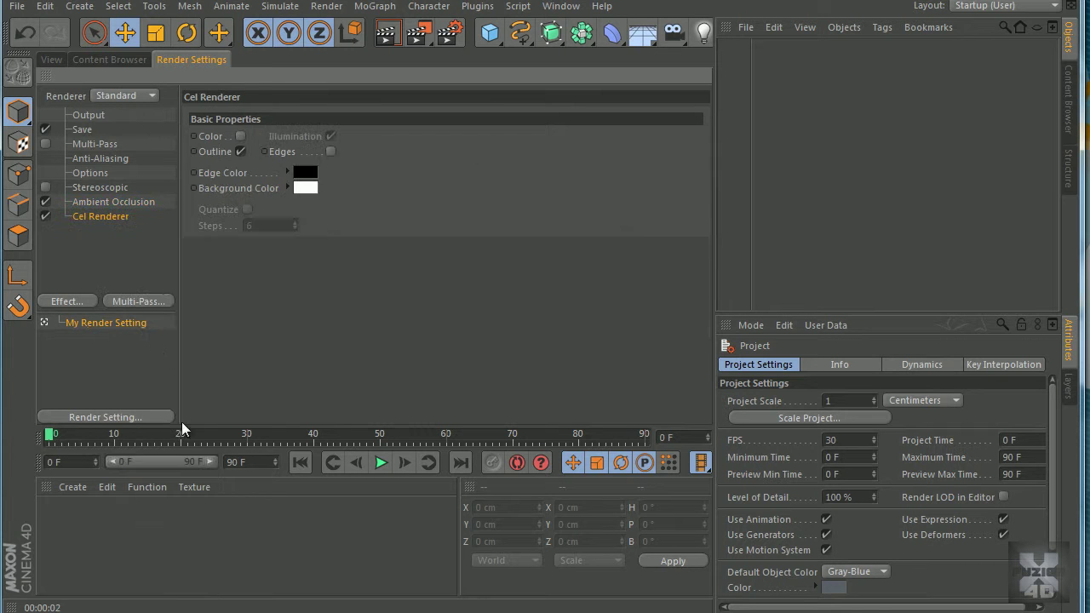
{"action": "left_click", "coordinate": [117, 247]}
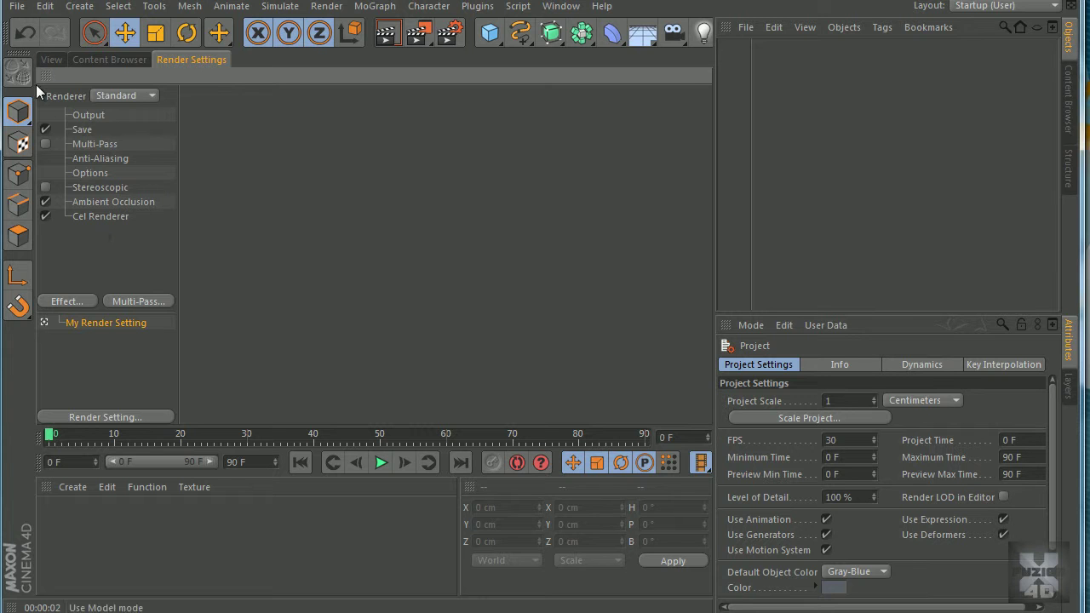
Step: Try a Picture Viewer render, cancel it for lacking an output file, and return to the viewport
{"action": "left_click", "coordinate": [49, 59]}
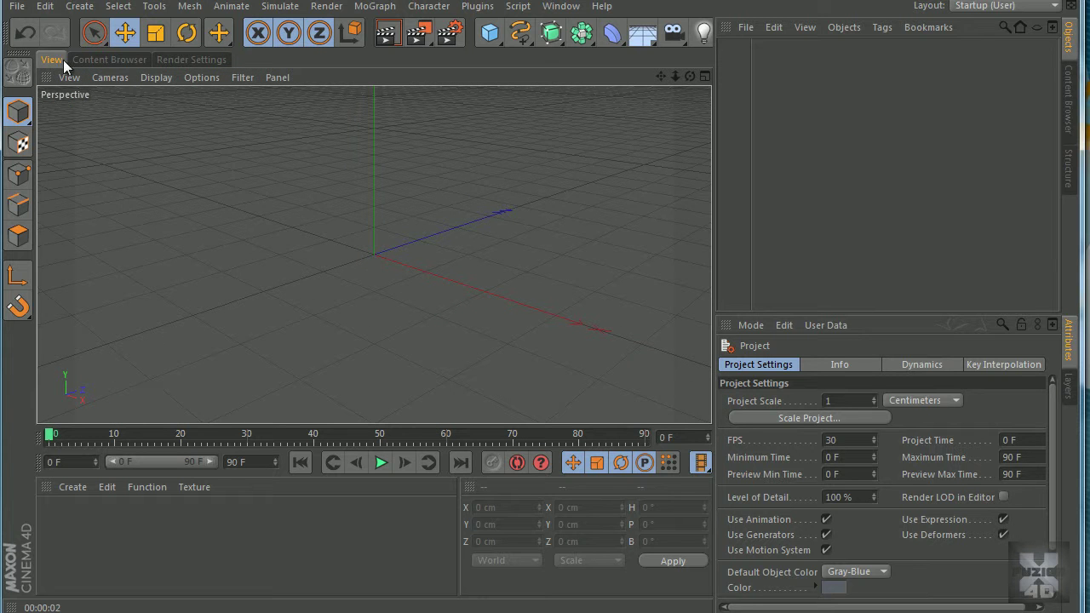
{"action": "left_click", "coordinate": [190, 60]}
{"action": "left_click", "coordinate": [418, 33]}
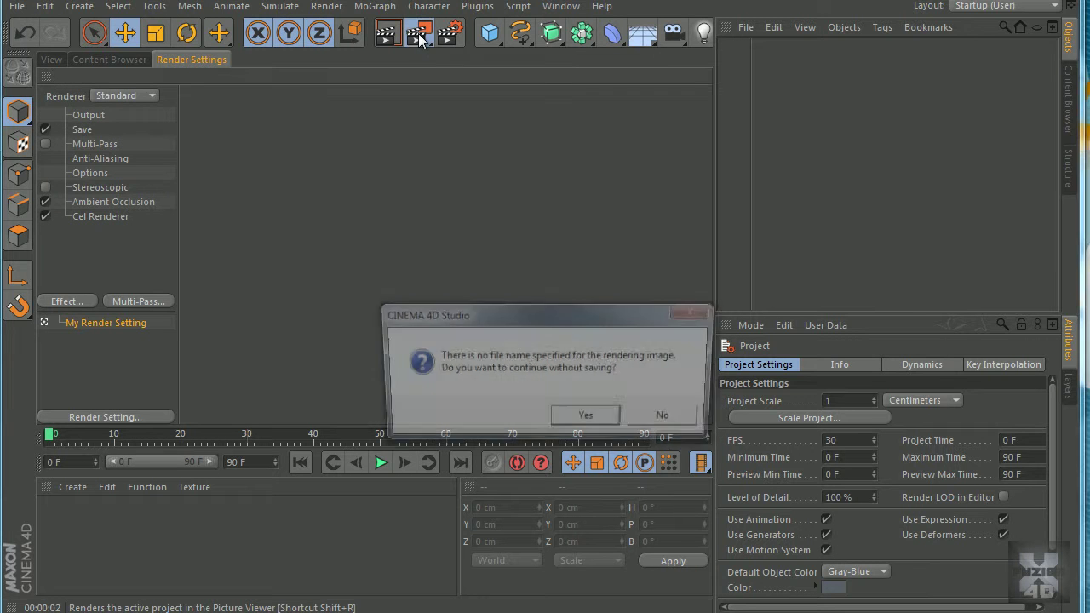
{"action": "left_click", "coordinate": [658, 418]}
{"action": "left_click", "coordinate": [49, 56]}
{"action": "left_click", "coordinate": [448, 32]}
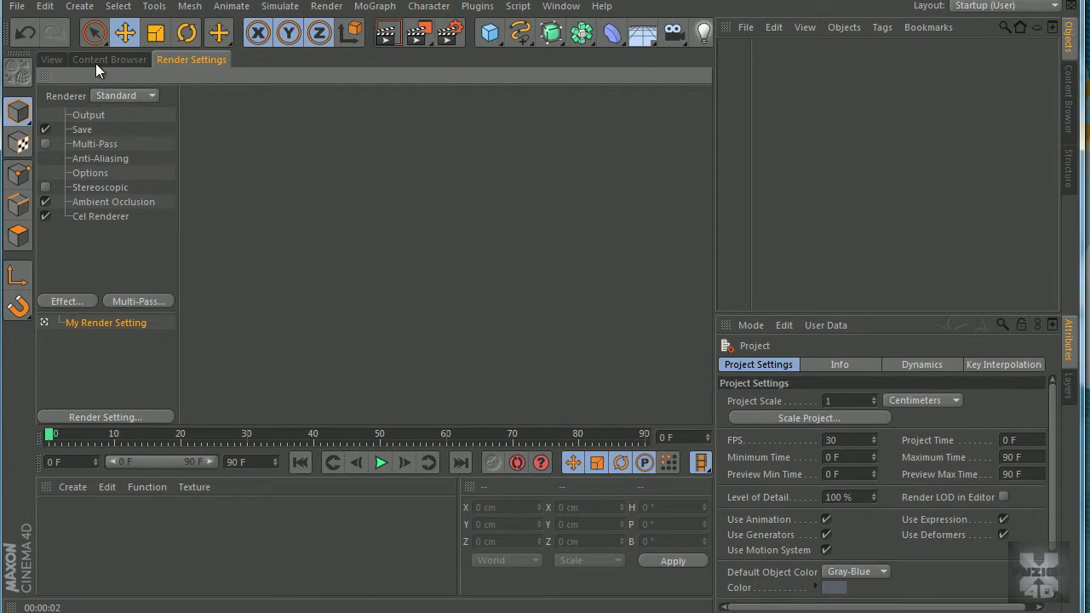
{"action": "left_click", "coordinate": [50, 60]}
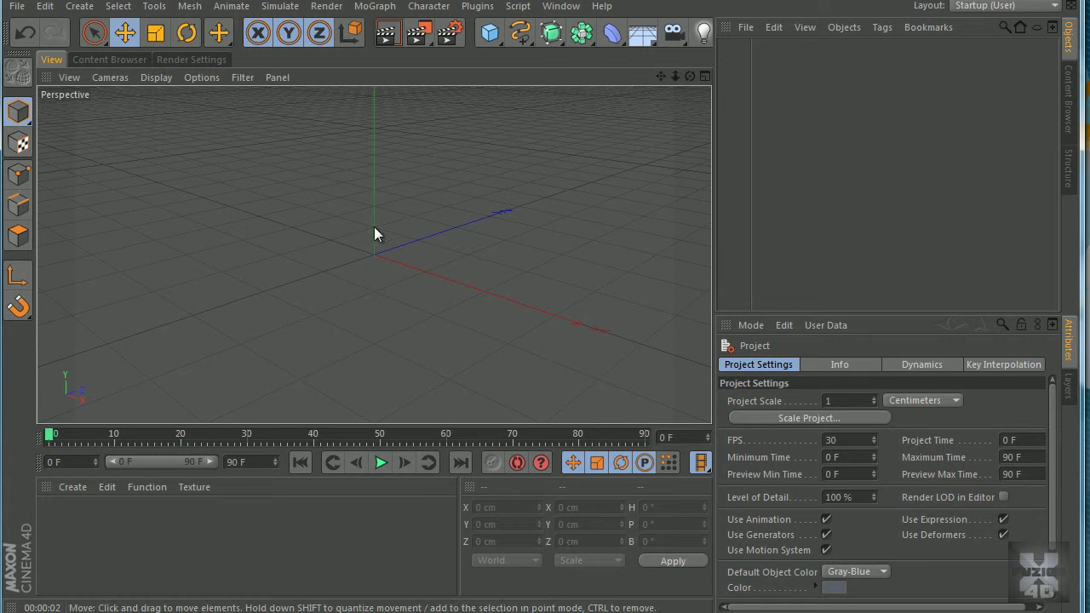
Step: Add a Plane and a Cube, raising the cube above the plane
{"action": "left_click", "coordinate": [489, 32]}
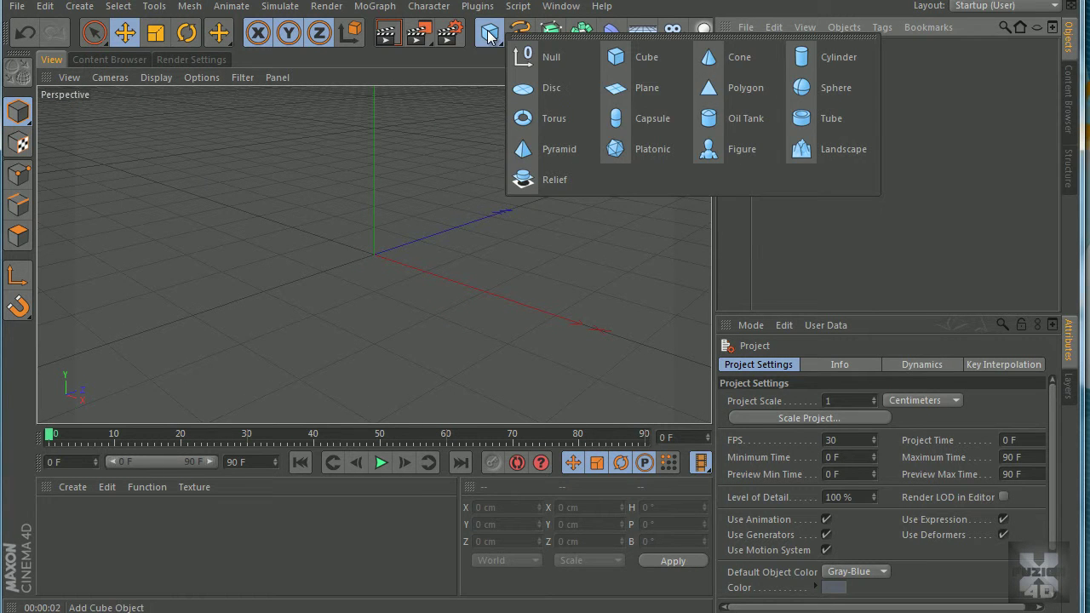
{"action": "left_click", "coordinate": [652, 88]}
{"action": "left_click", "coordinate": [490, 32]}
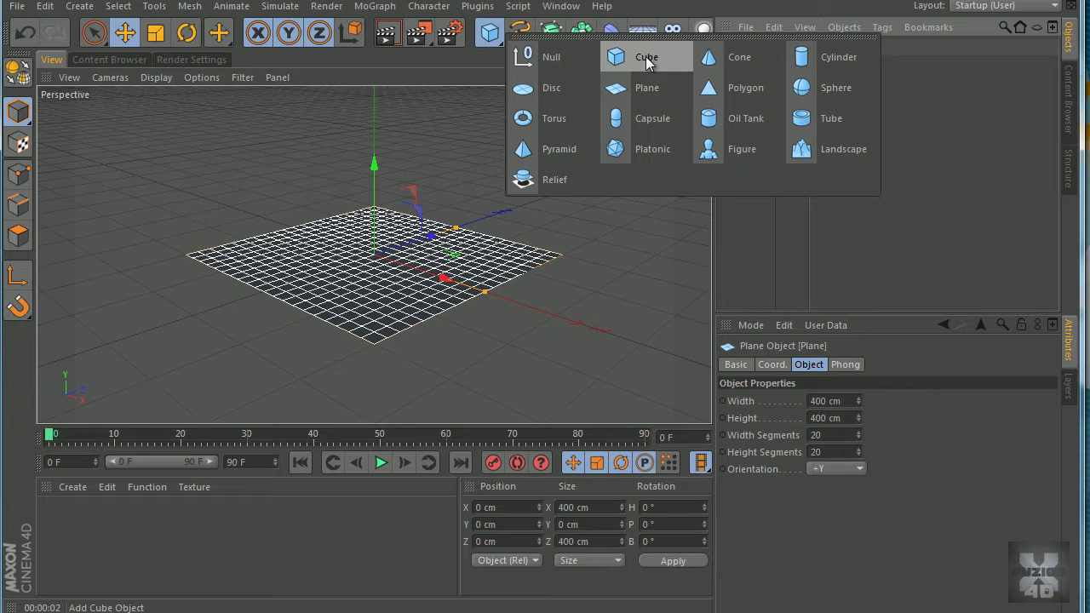
{"action": "left_click", "coordinate": [669, 62]}
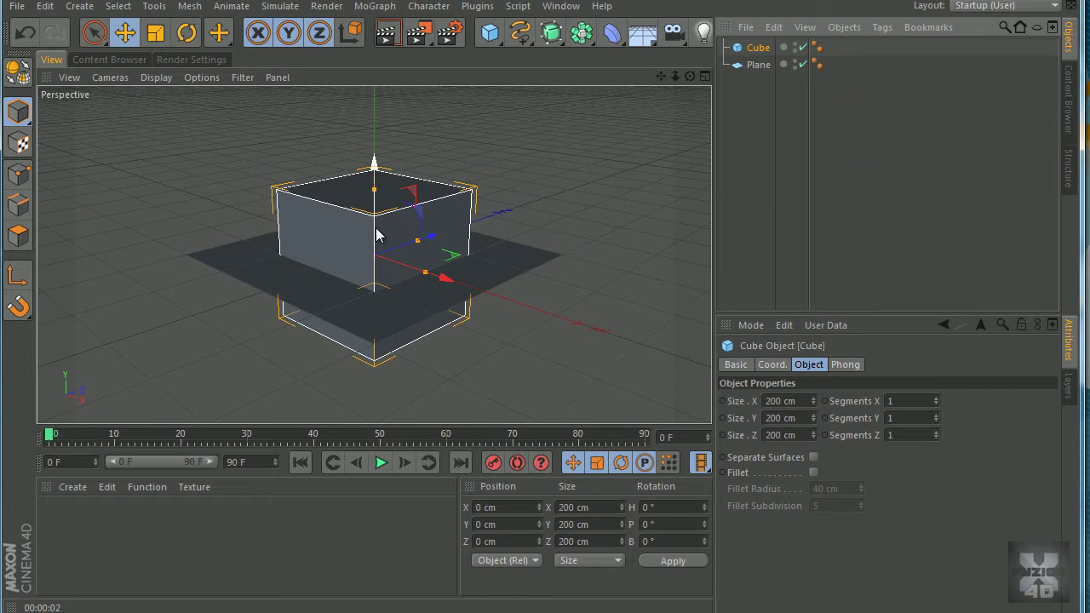
{"action": "left_click_drag", "start_coordinate": [374, 221], "coordinate": [378, 159]}
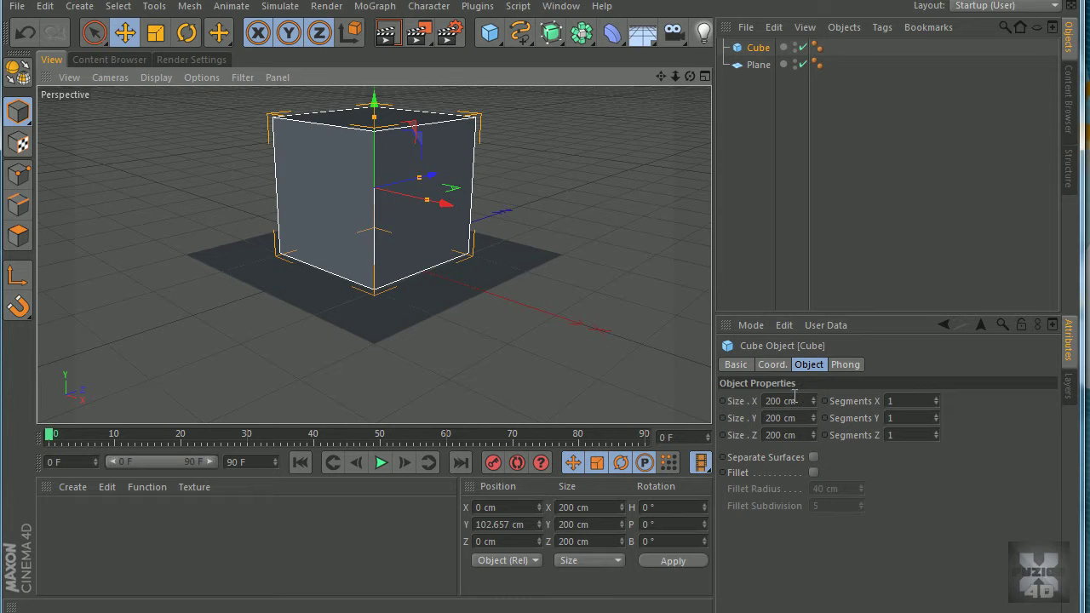
Step: Size the cube to 100 × 100 × 100 cm
{"action": "mouse_move", "coordinate": [812, 405]}
{"action": "left_mouse_down"}
{"action": "mouse_move", "coordinate": [812, 418]}
{"action": "mouse_move", "coordinate": [815, 402]}
{"action": "left_mouse_up"}
{"action": "double_click", "coordinate": [767, 401]}
{"action": "key", "text": "Tab"}
{"action": "type", "text": "100"}
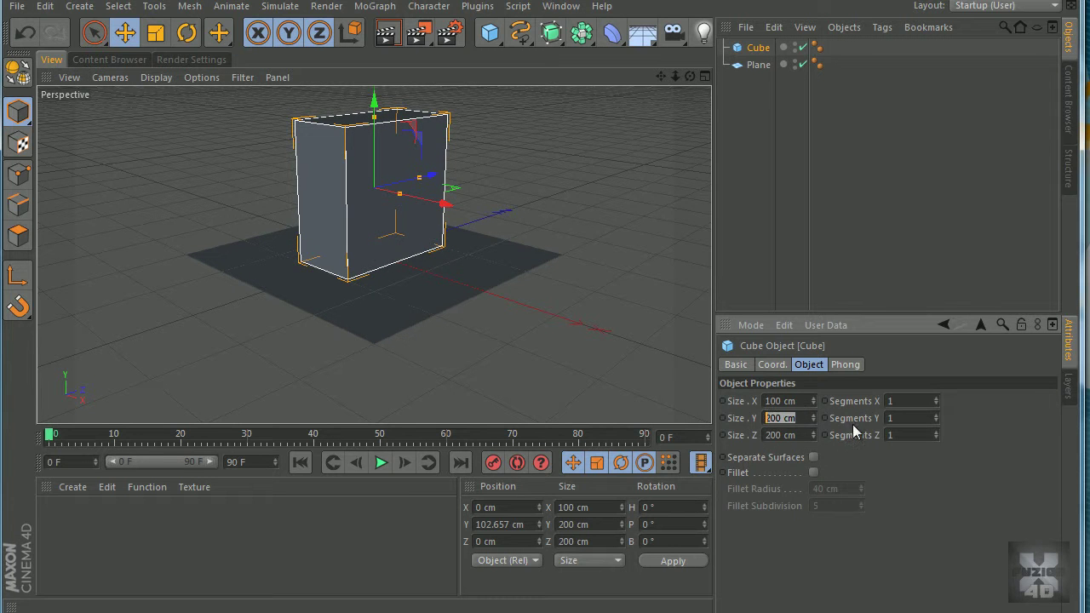
{"action": "key", "text": "Tab"}
{"action": "type", "text": "100"}
{"action": "key", "text": "Return"}
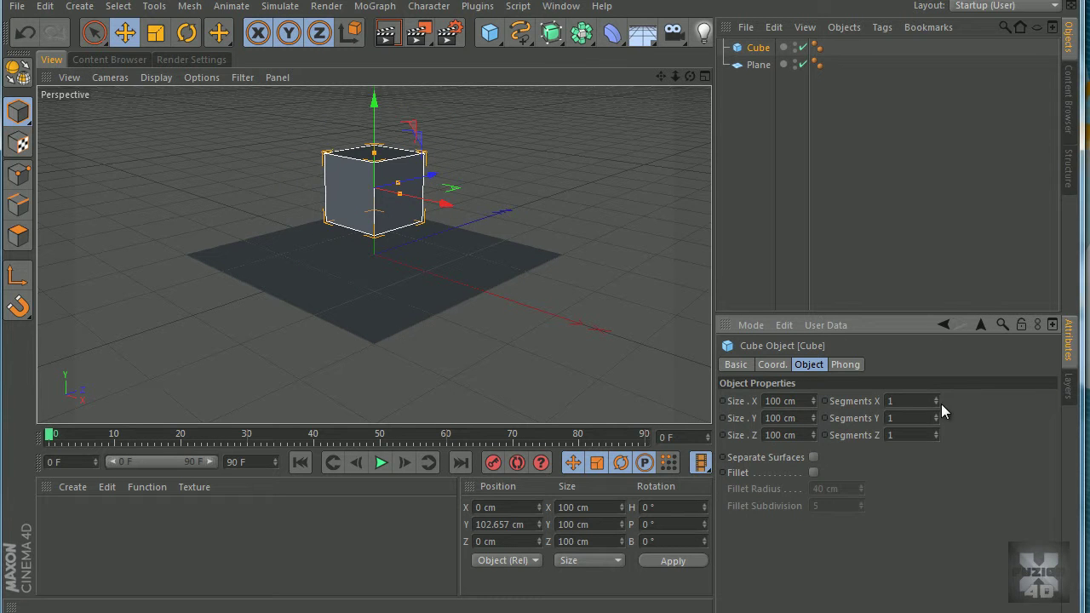
Step: Subdivide the cube into 8 segments per side
{"action": "left_click_drag", "start_coordinate": [934, 400], "coordinate": [934, 401]}
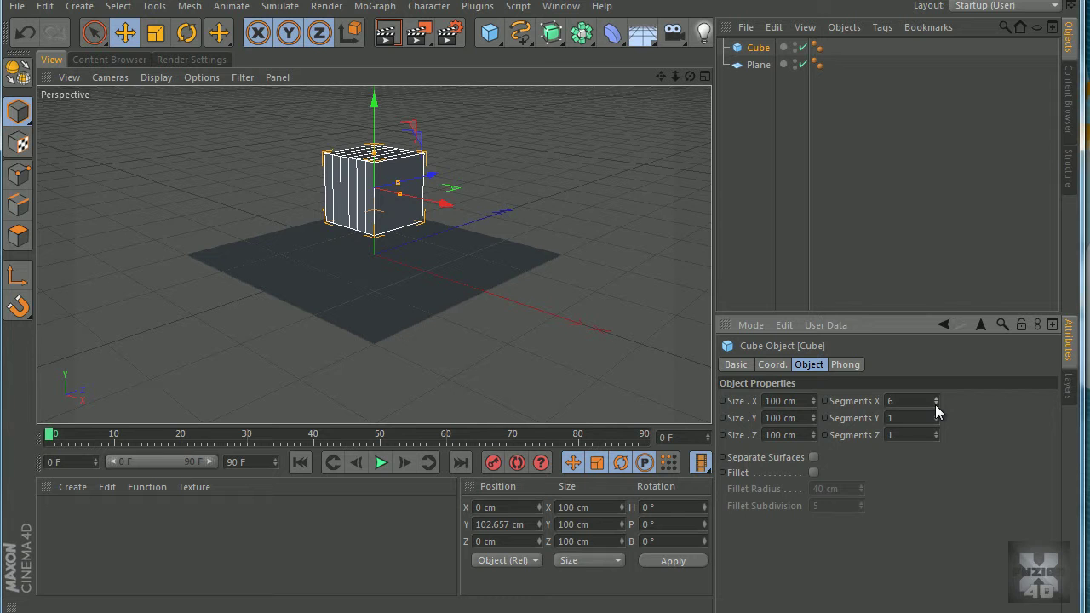
{"action": "left_click", "coordinate": [936, 399]}
{"action": "left_click", "coordinate": [937, 399]}
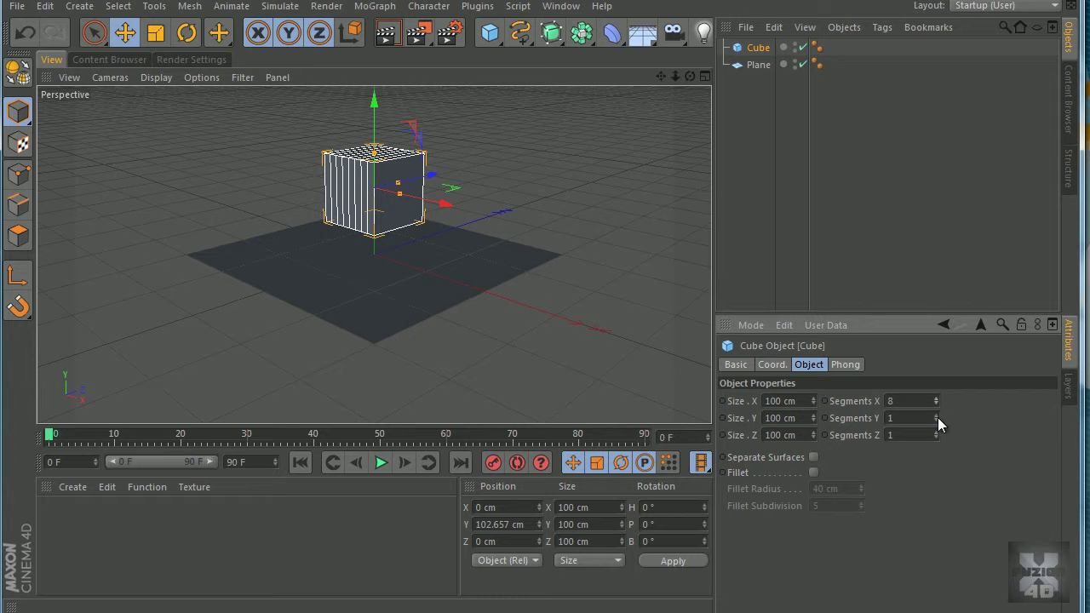
{"action": "left_click_drag", "start_coordinate": [937, 417], "coordinate": [939, 431]}
{"action": "left_click", "coordinate": [938, 421]}
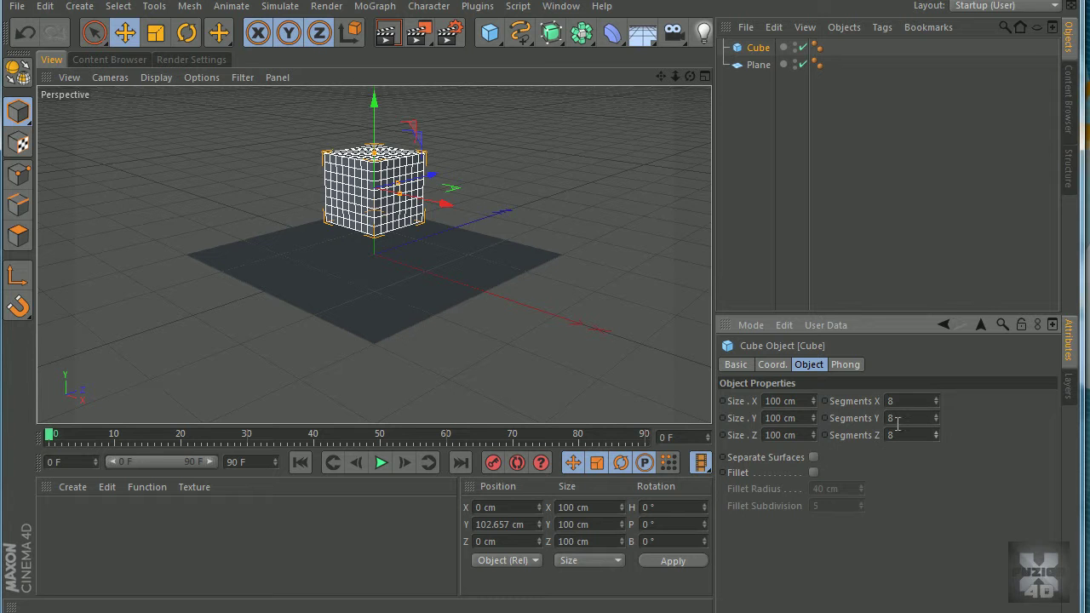
Step: Set the Plane's width and height to 800 cm each
{"action": "left_click", "coordinate": [758, 66]}
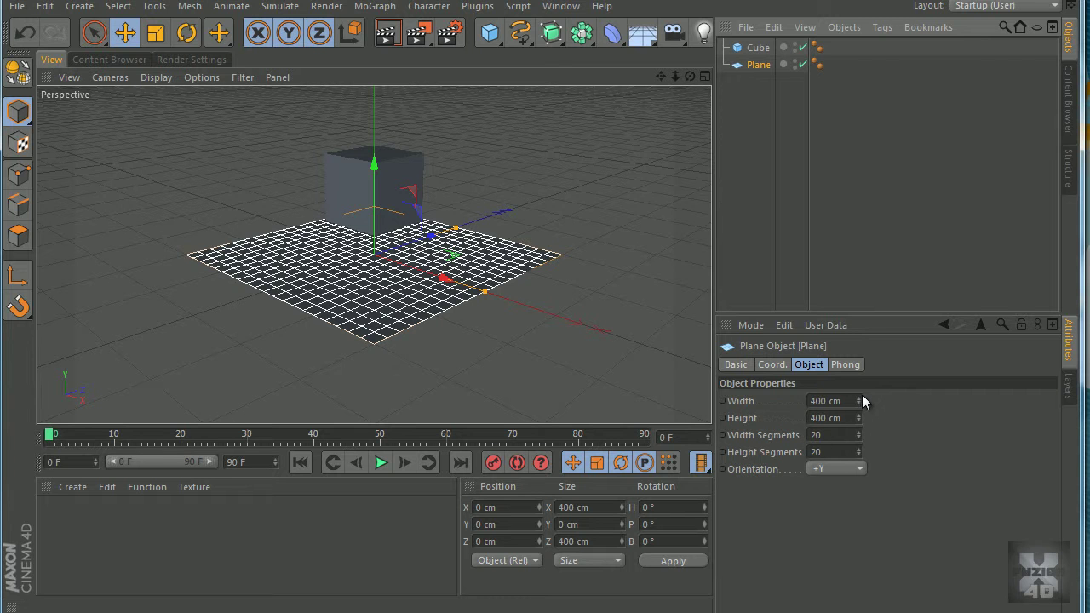
{"action": "mouse_move", "coordinate": [862, 394]}
{"action": "left_mouse_down"}
{"action": "mouse_move", "coordinate": [865, 386]}
{"action": "mouse_move", "coordinate": [859, 393]}
{"action": "left_mouse_up"}
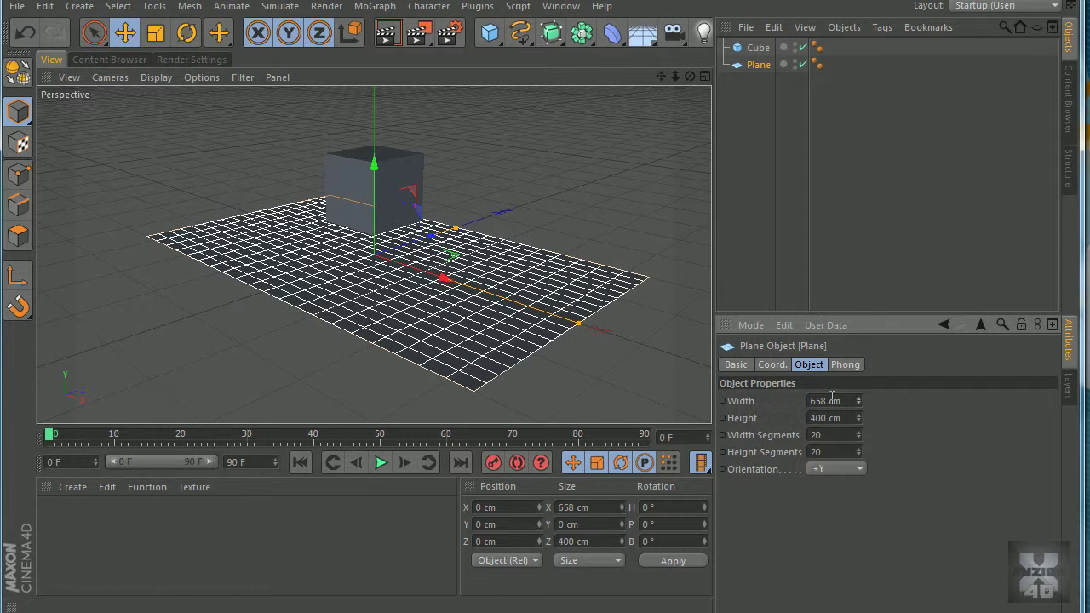
{"action": "double_click", "coordinate": [822, 400]}
{"action": "type", "text": "800"}
{"action": "key", "text": "Tab"}
{"action": "type", "text": "800"}
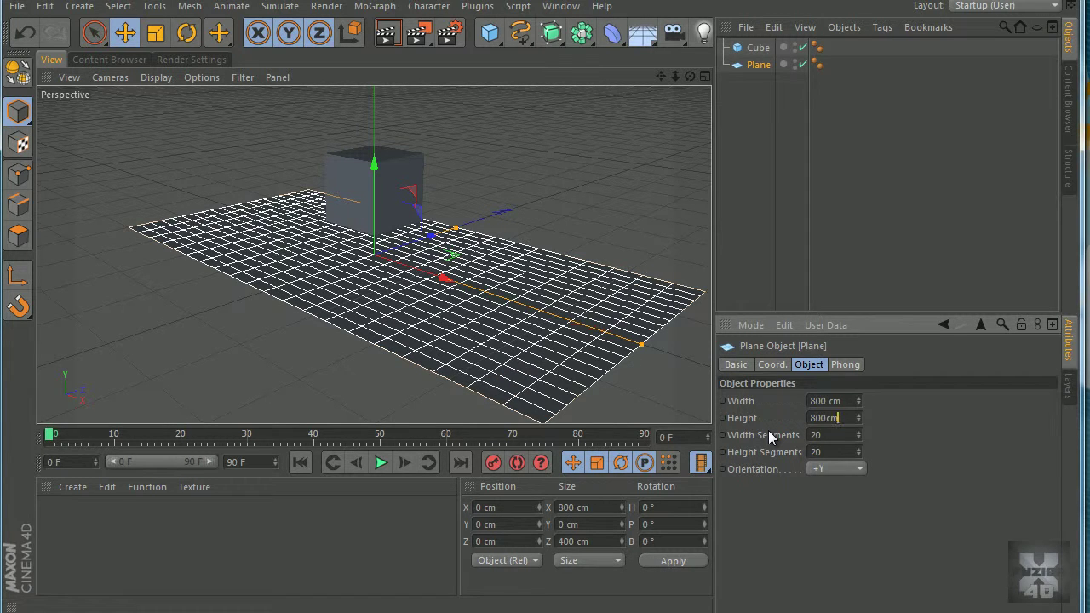
{"action": "key", "text": "Return"}
Step: Orbit in closer around the cube and render the view as thin outlines on white
{"action": "left_click", "coordinate": [750, 87]}
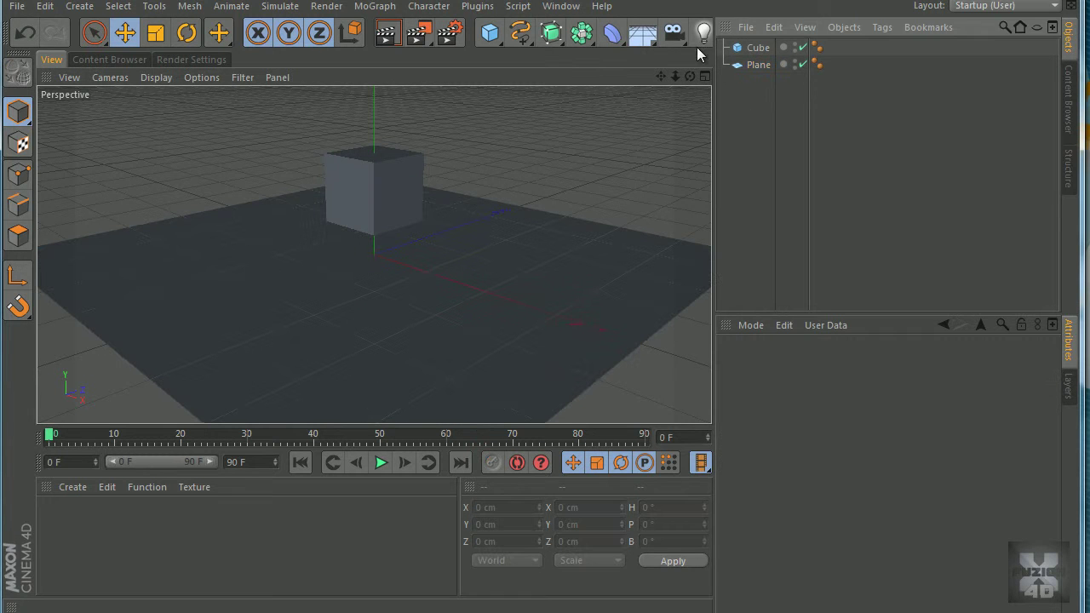
{"action": "left_click_drag", "start_coordinate": [691, 75], "coordinate": [349, 241]}
{"action": "left_click_drag", "start_coordinate": [692, 75], "coordinate": [546, 352]}
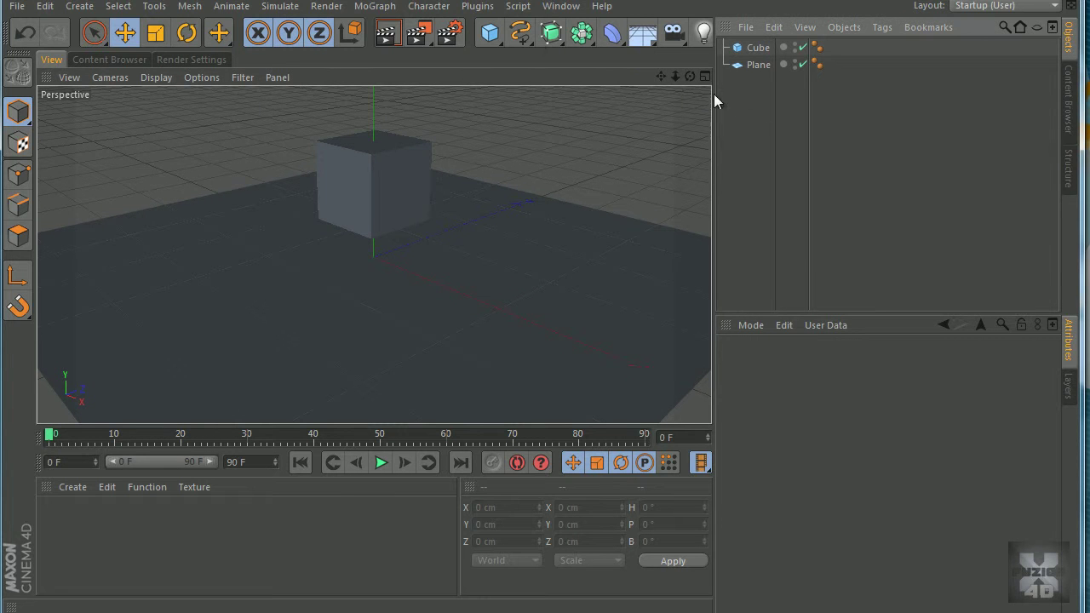
{"action": "left_click", "coordinate": [490, 32]}
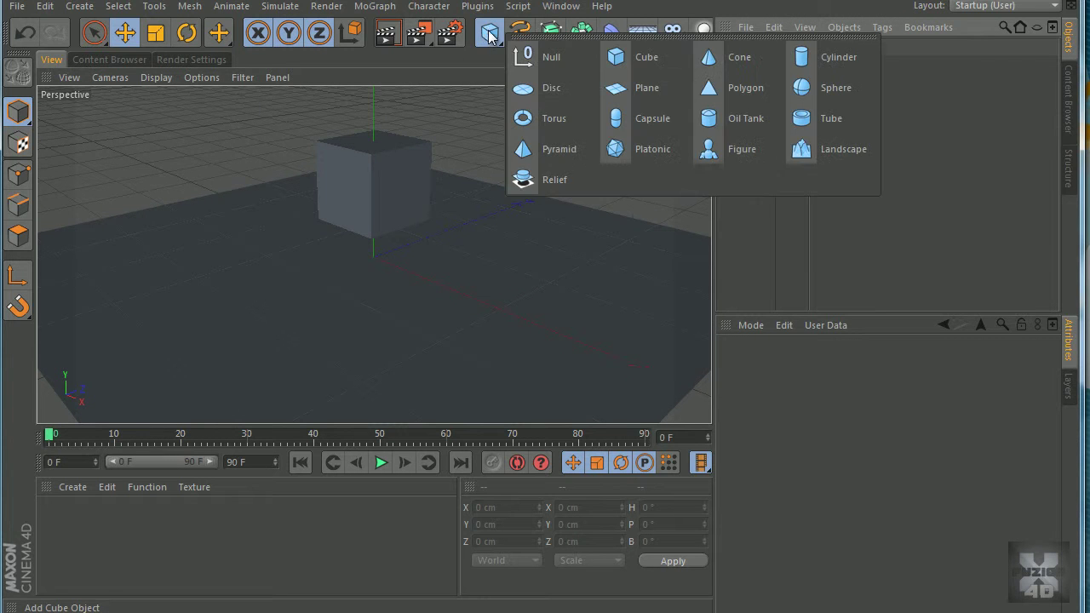
{"action": "left_click", "coordinate": [403, 33]}
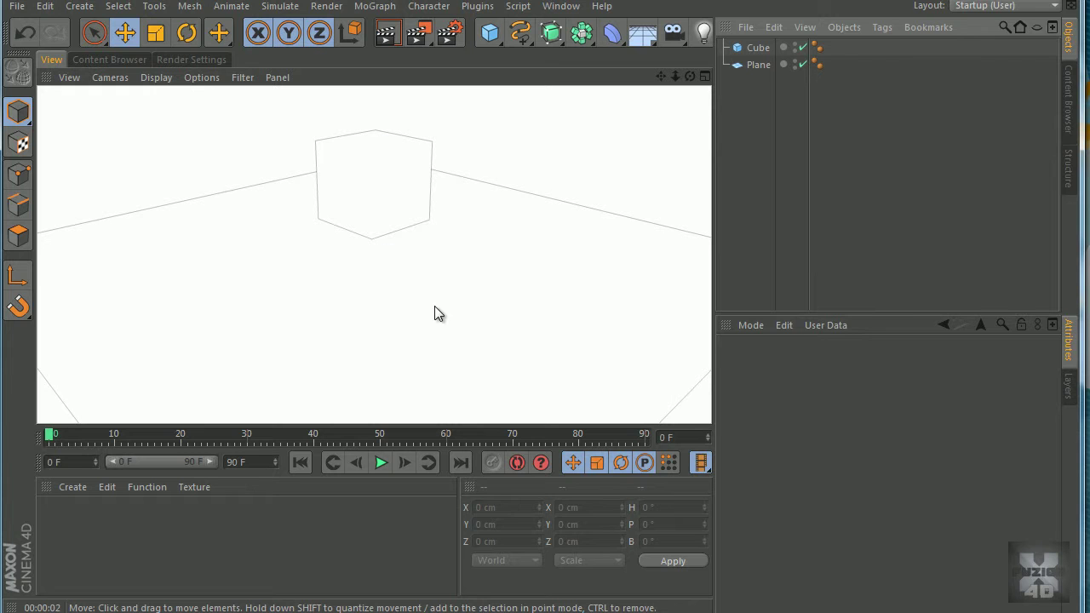
Step: Re-render the view, then enable Edges in the Cel Renderer settings
{"action": "left_click", "coordinate": [188, 59]}
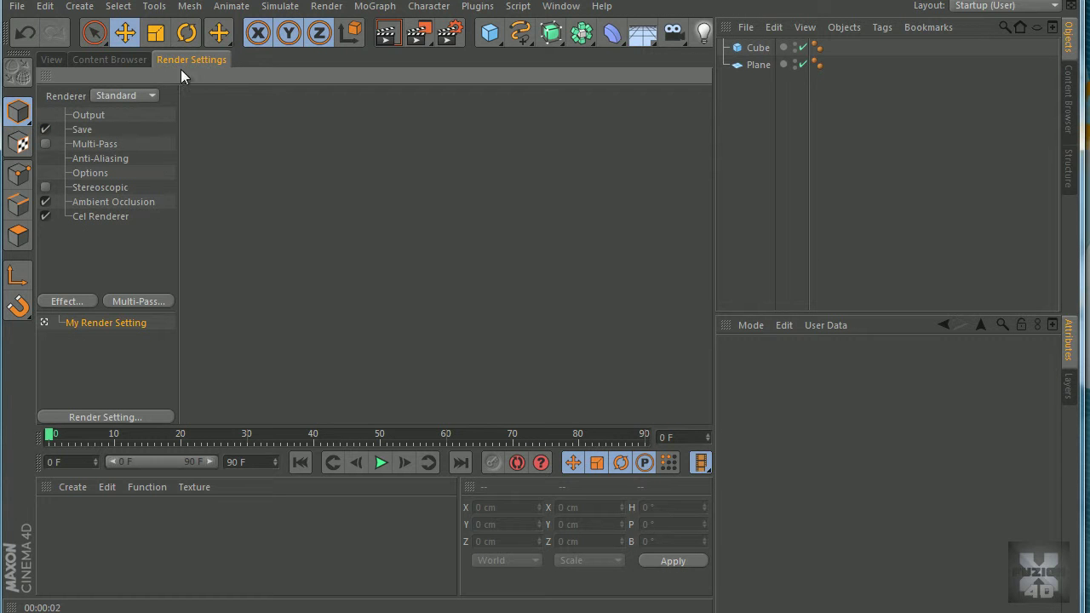
{"action": "left_click", "coordinate": [55, 58]}
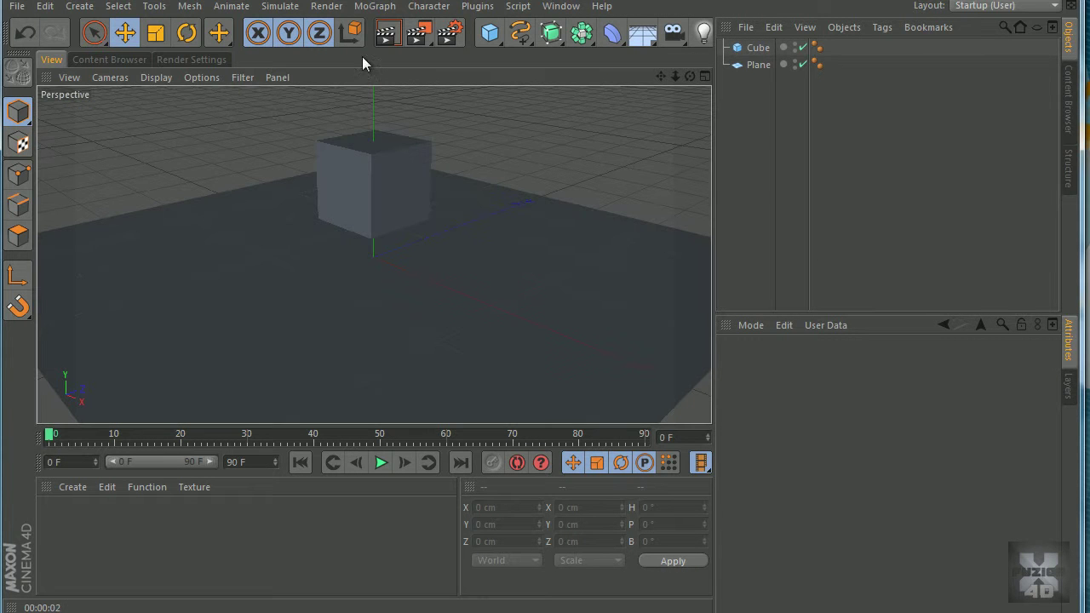
{"action": "left_click", "coordinate": [385, 33]}
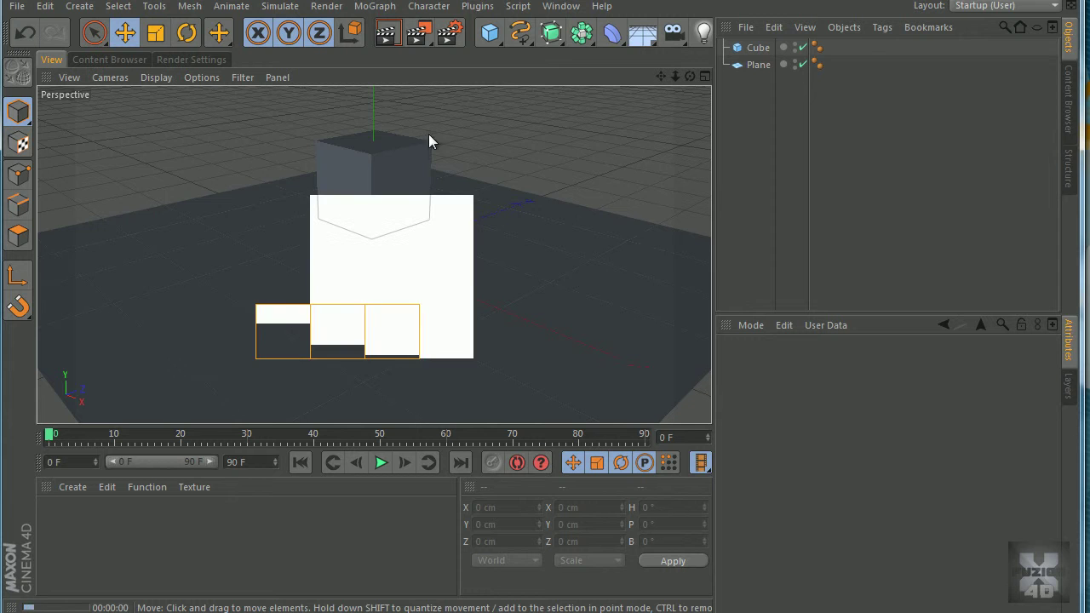
{"action": "left_click", "coordinate": [450, 32]}
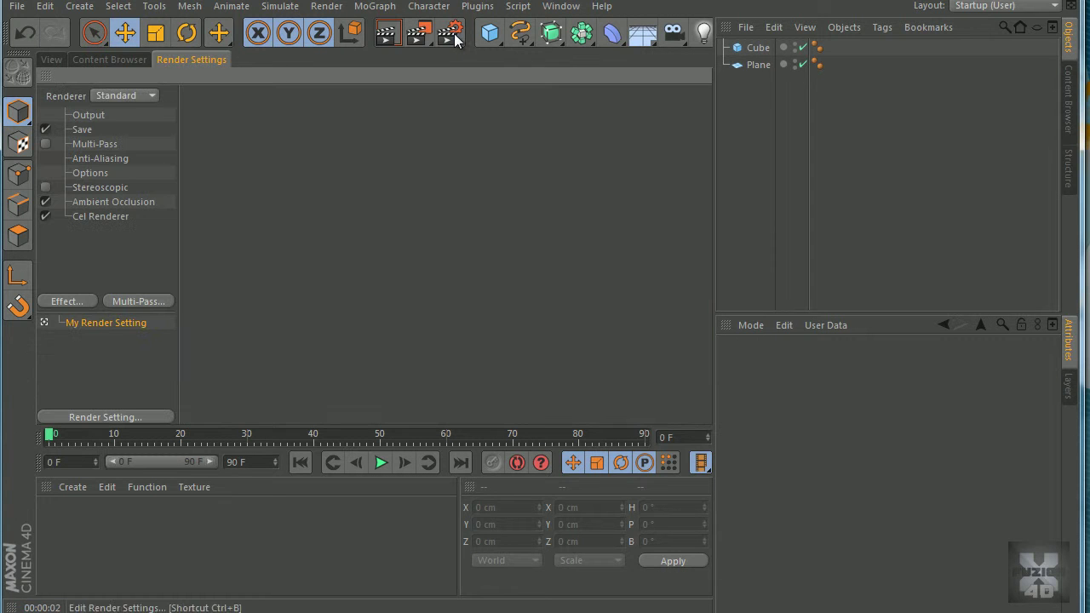
{"action": "left_click", "coordinate": [105, 218]}
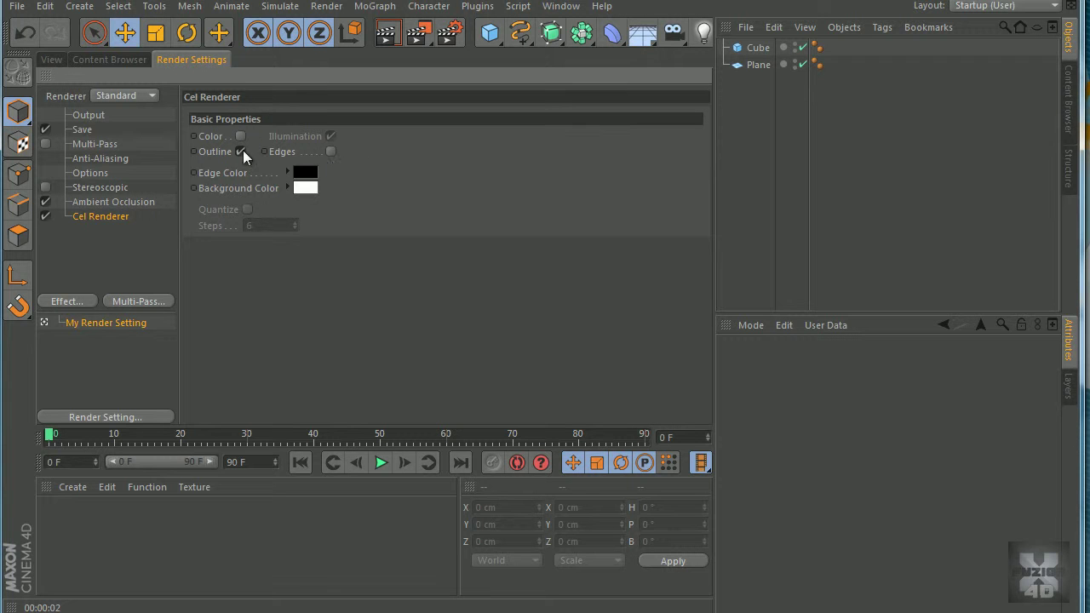
{"action": "left_click", "coordinate": [330, 152]}
Step: Set the Cel Renderer background colour to black and the edge colour to red
{"action": "left_click", "coordinate": [305, 188]}
{"action": "left_click_drag", "start_coordinate": [305, 187], "coordinate": [224, 272]}
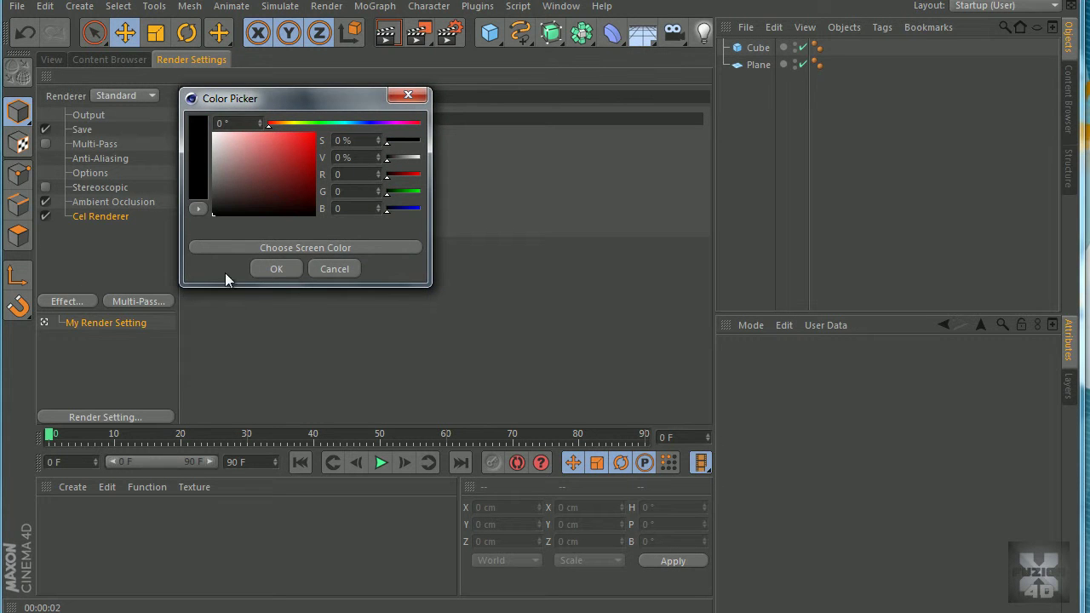
{"action": "left_click", "coordinate": [270, 266]}
{"action": "left_click", "coordinate": [304, 172]}
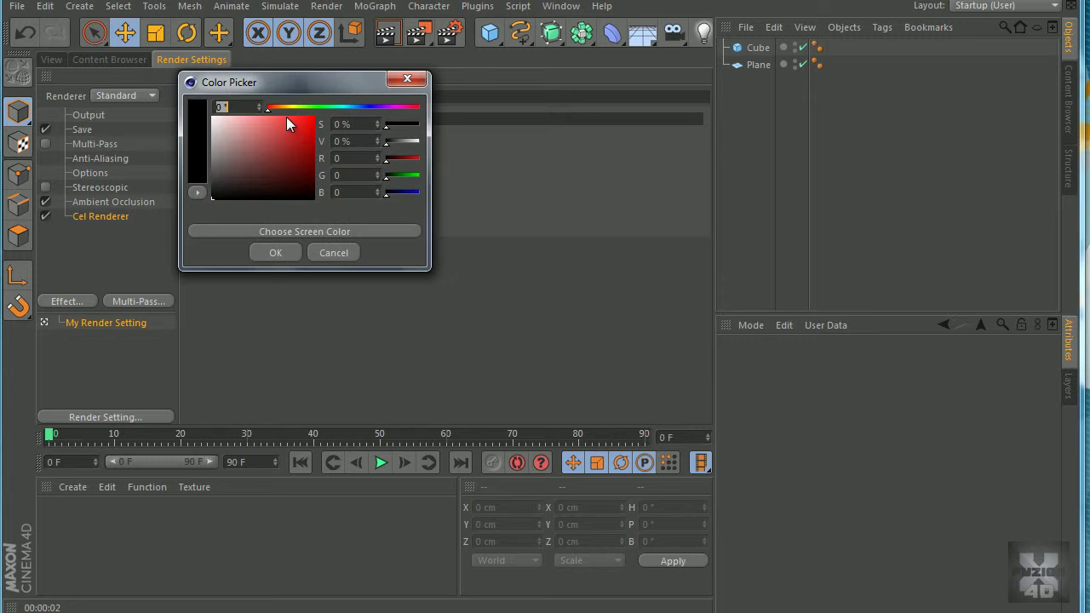
{"action": "left_click_drag", "start_coordinate": [256, 144], "coordinate": [140, 95]}
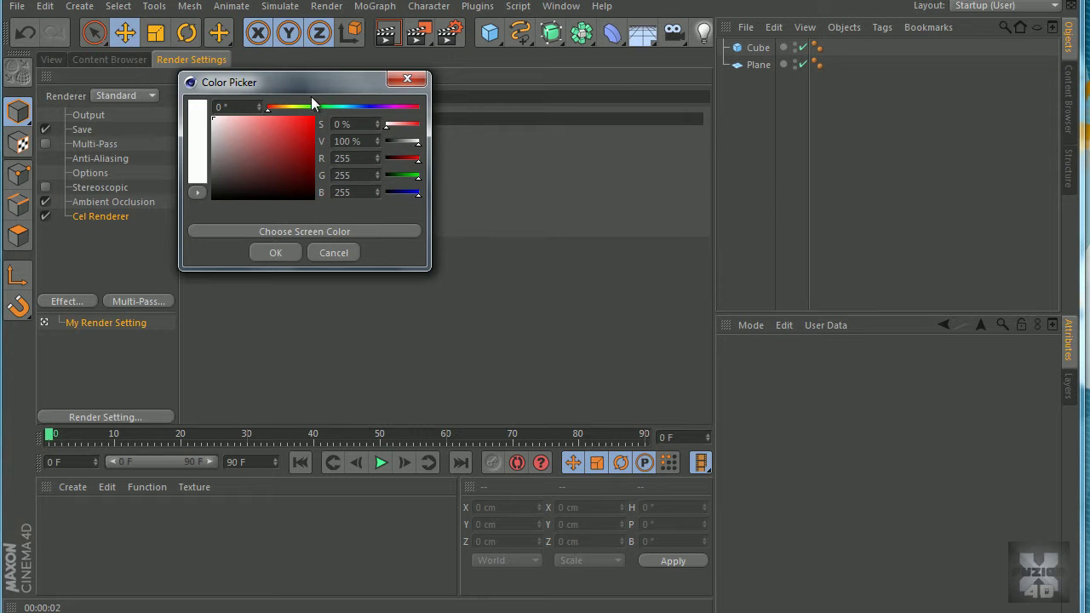
{"action": "left_click_drag", "start_coordinate": [282, 119], "coordinate": [315, 118]}
{"action": "left_click", "coordinate": [277, 254]}
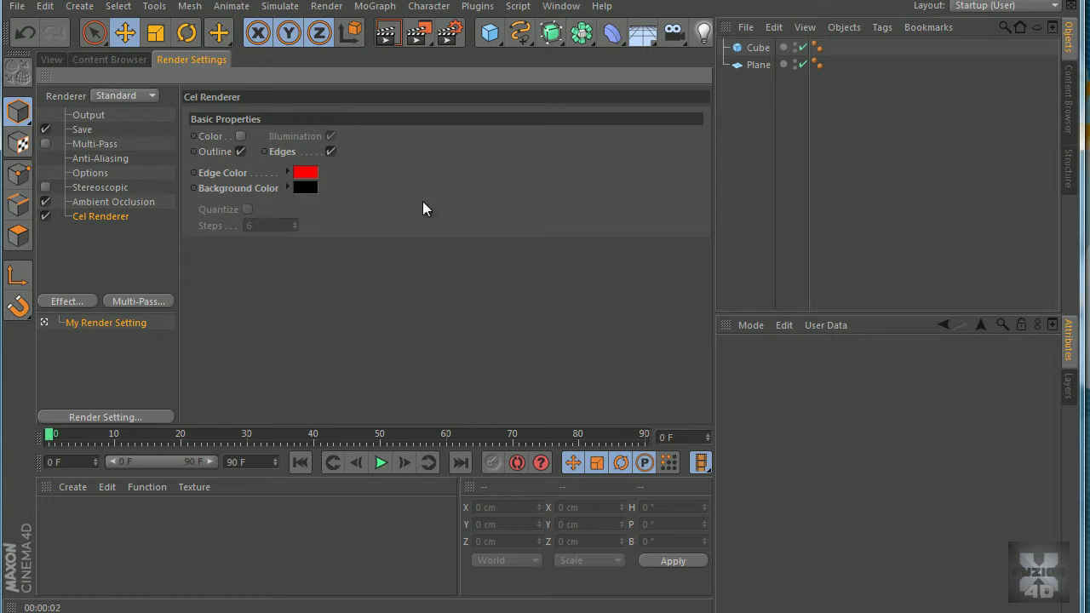
Step: Enable cel Color shading, apply a new Mat material to the Plane and Cube, and render
{"action": "left_click", "coordinate": [241, 136]}
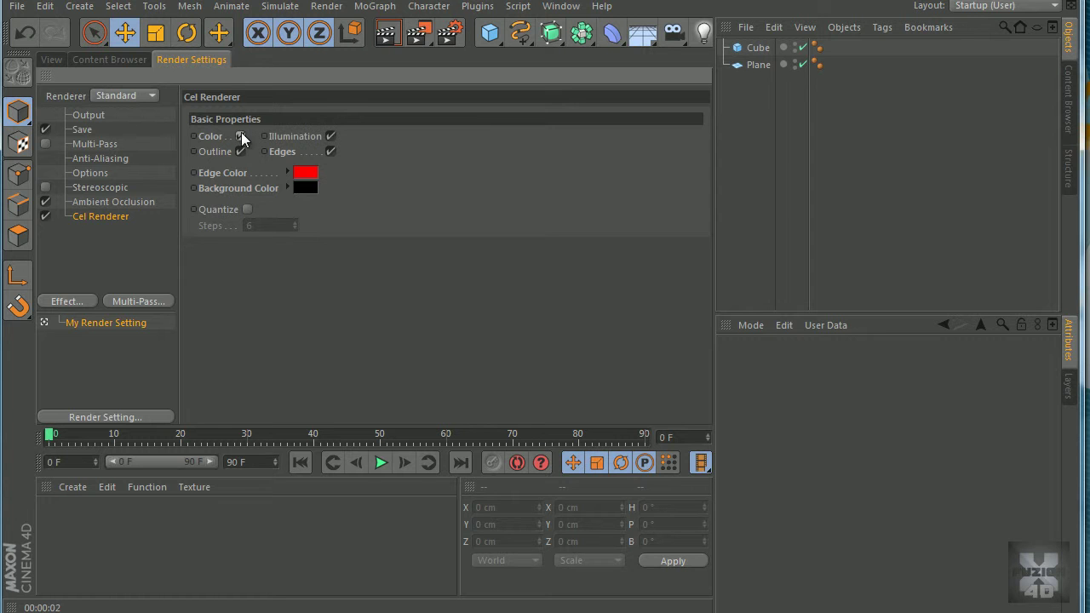
{"action": "left_click", "coordinate": [52, 60]}
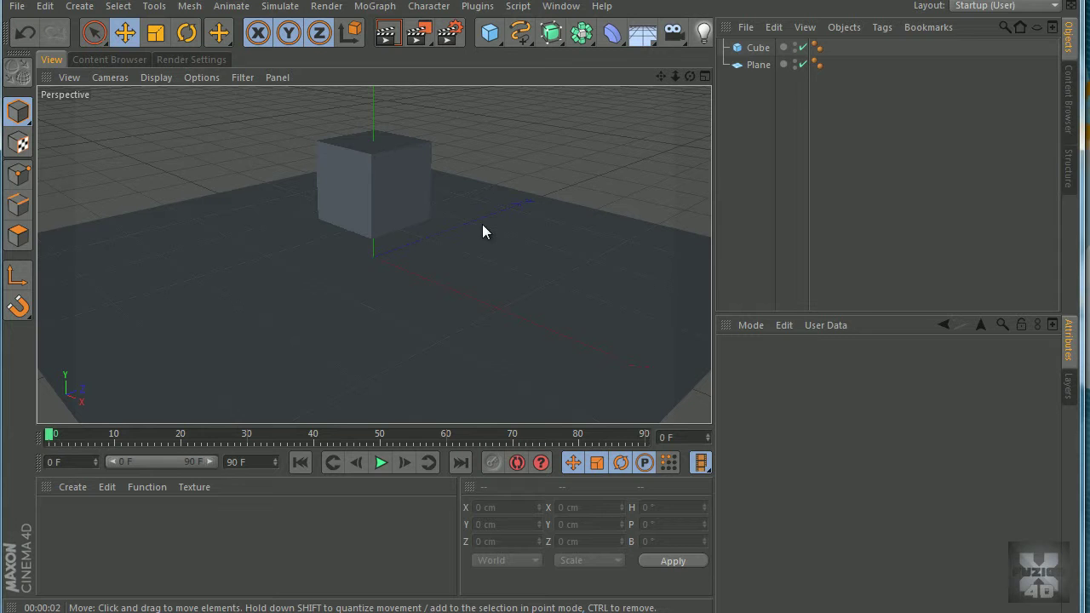
{"action": "double_click", "coordinate": [72, 540]}
{"action": "left_click_drag", "start_coordinate": [73, 540], "coordinate": [283, 329]}
{"action": "left_click_drag", "start_coordinate": [56, 517], "coordinate": [387, 176]}
{"action": "left_click", "coordinate": [384, 37]}
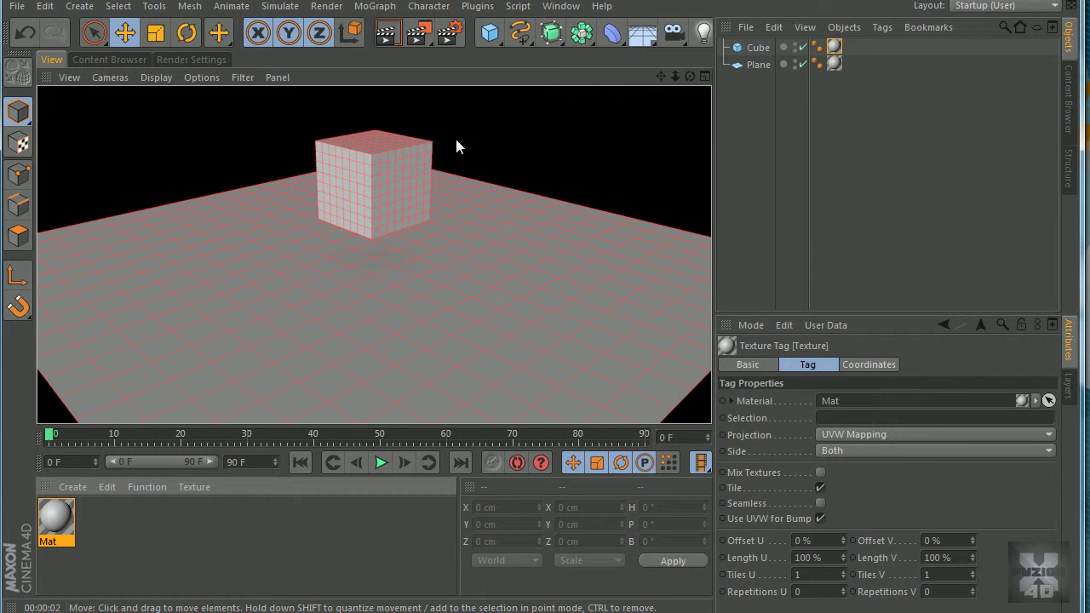
{"action": "left_click", "coordinate": [46, 499]}
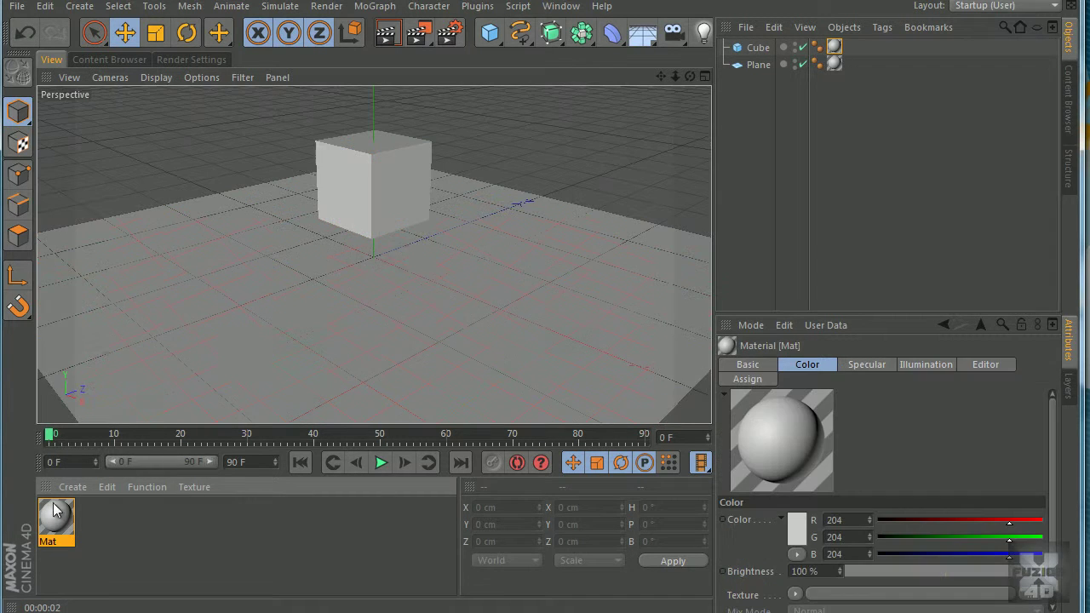
Step: Delete the Mat material and its leftover texture tags on both objects
{"action": "key", "text": "Delete"}
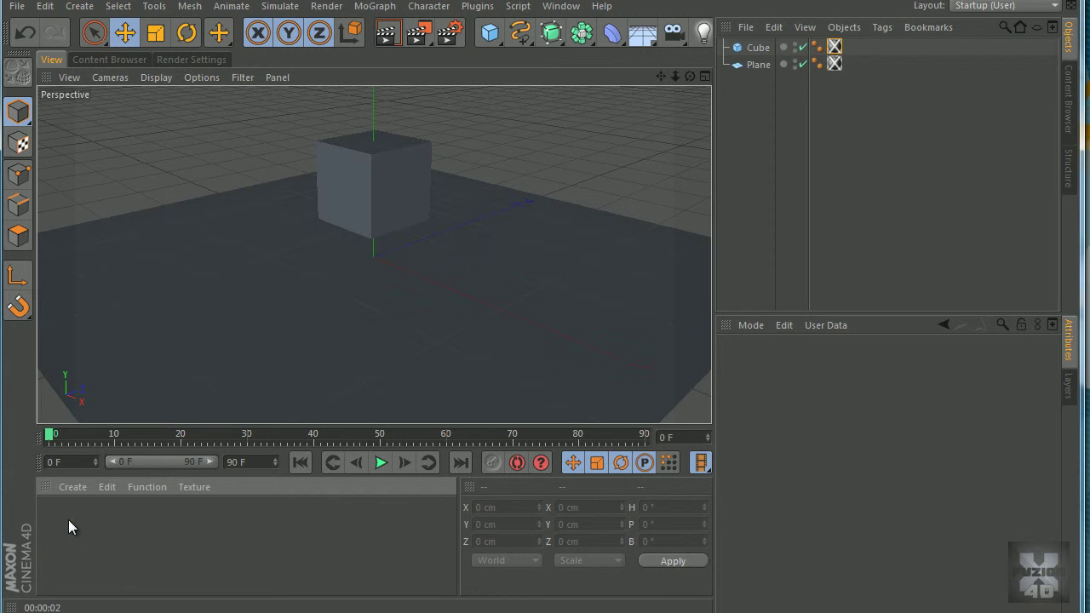
{"action": "left_click_drag", "start_coordinate": [813, 103], "coordinate": [848, 39]}
{"action": "key", "text": "Delete"}
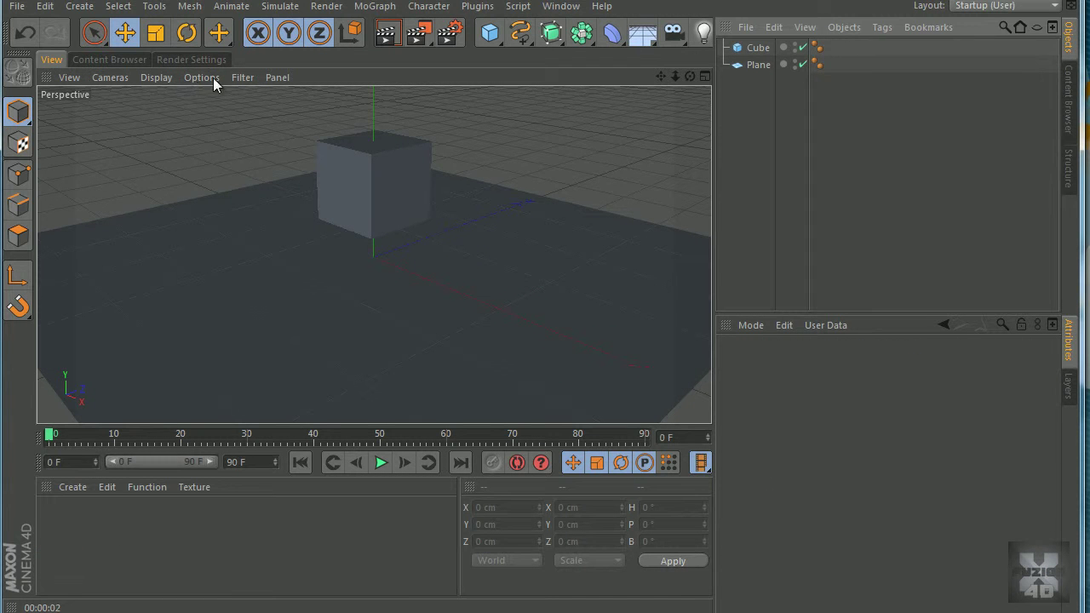
Step: Uncheck Color in the Cel Renderer and render to check the red edge grids on black
{"action": "left_click", "coordinate": [204, 60]}
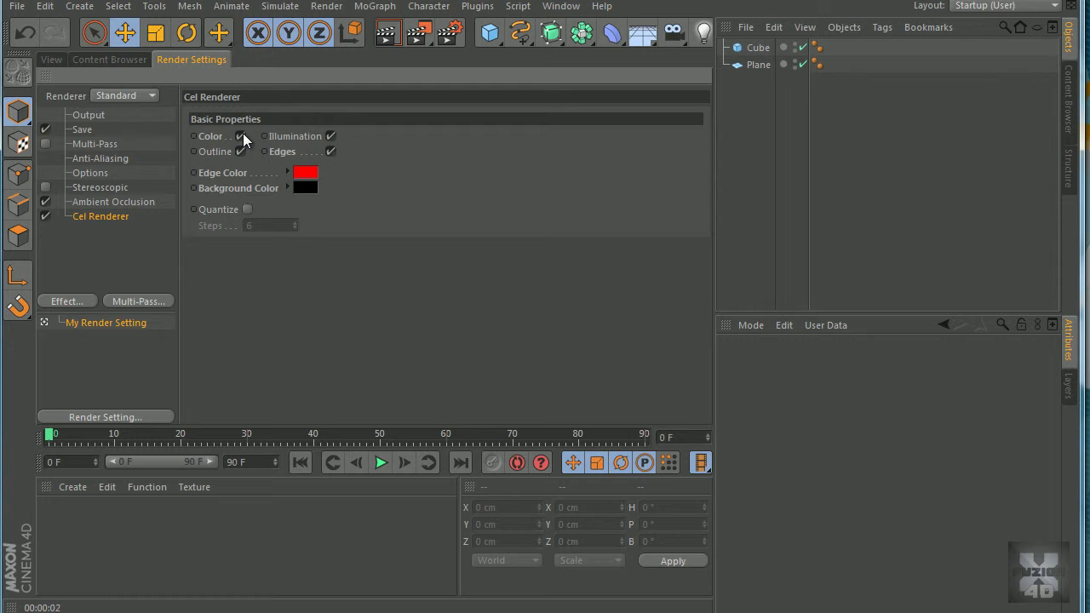
{"action": "left_click", "coordinate": [241, 136]}
{"action": "left_click", "coordinate": [52, 60]}
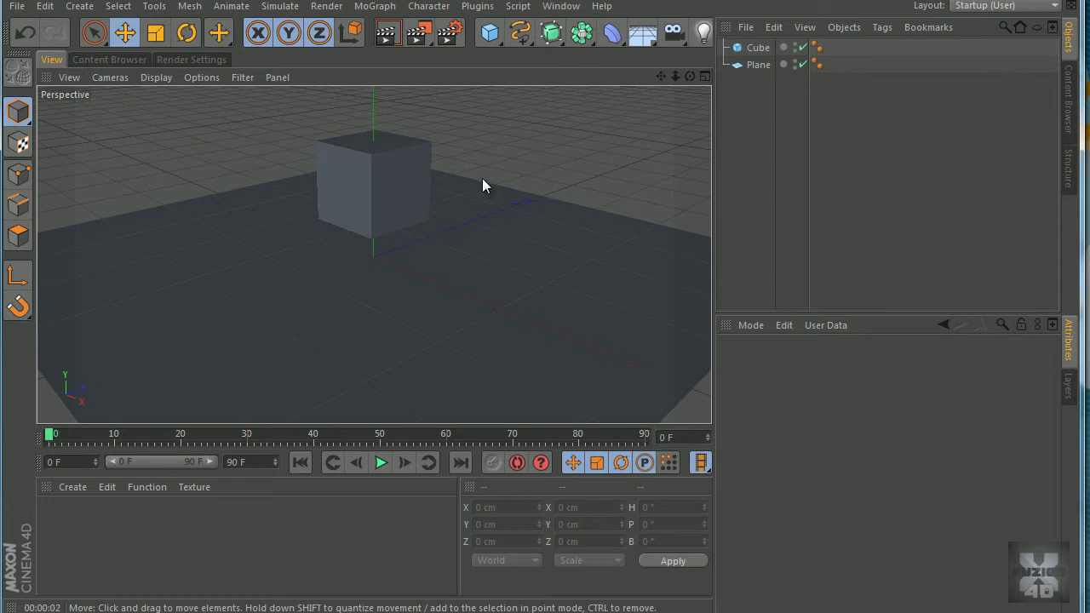
{"action": "left_click", "coordinate": [756, 48]}
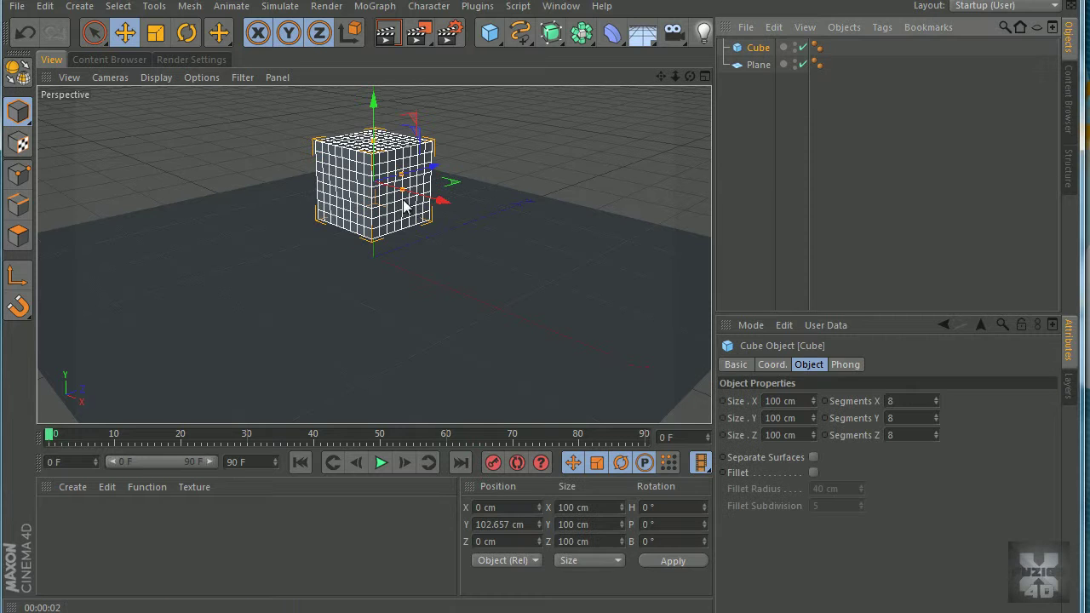
{"action": "left_click", "coordinate": [385, 32]}
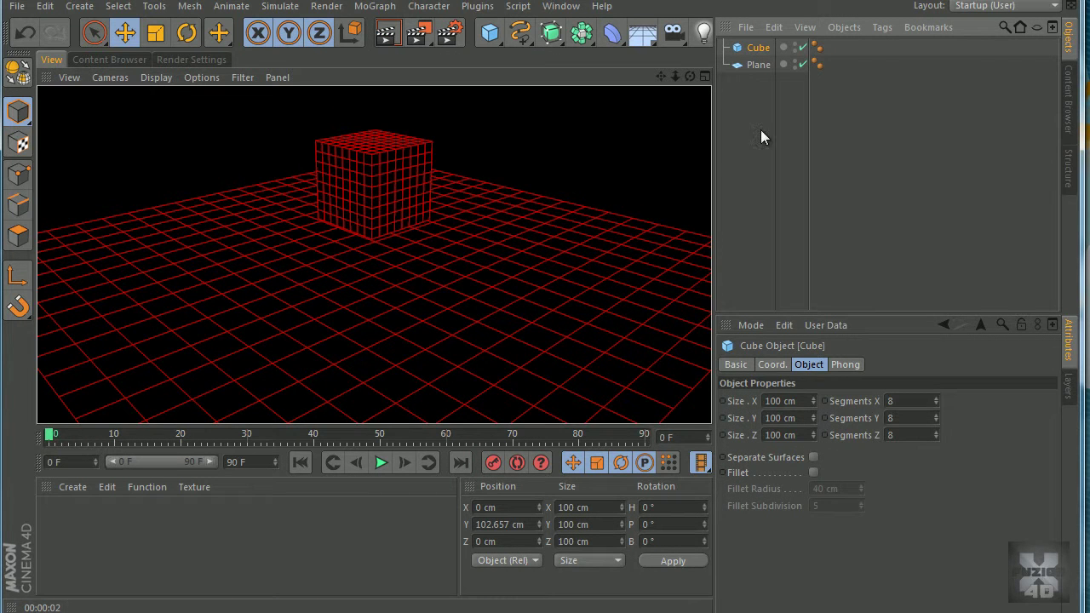
{"action": "left_click", "coordinate": [760, 131]}
Step: Save renders as 16-bit PNG with alpha channel and straight alpha
{"action": "left_click", "coordinate": [194, 59]}
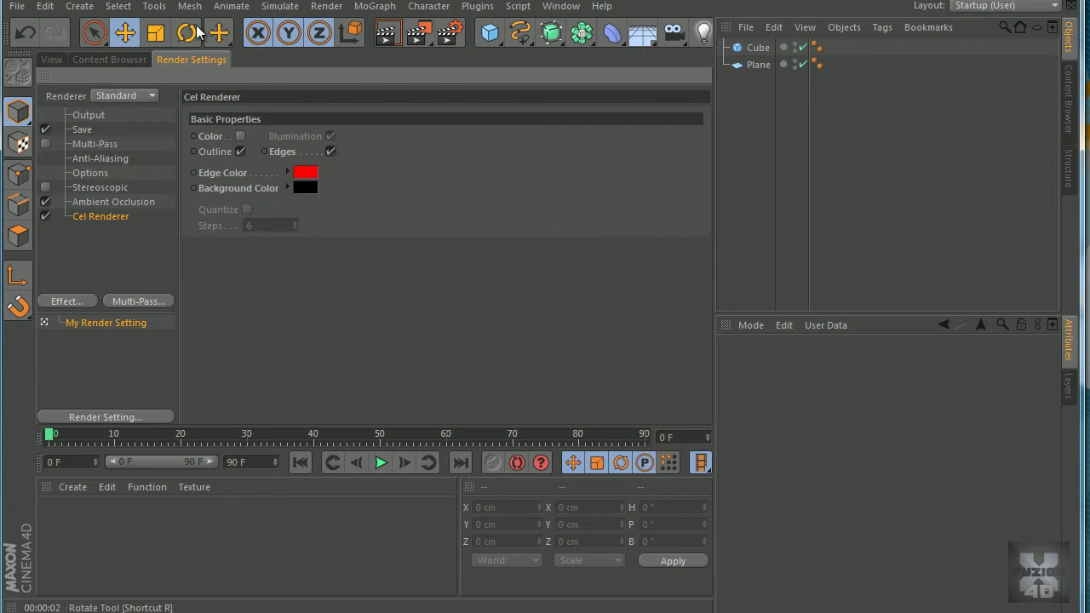
{"action": "left_click", "coordinate": [77, 115]}
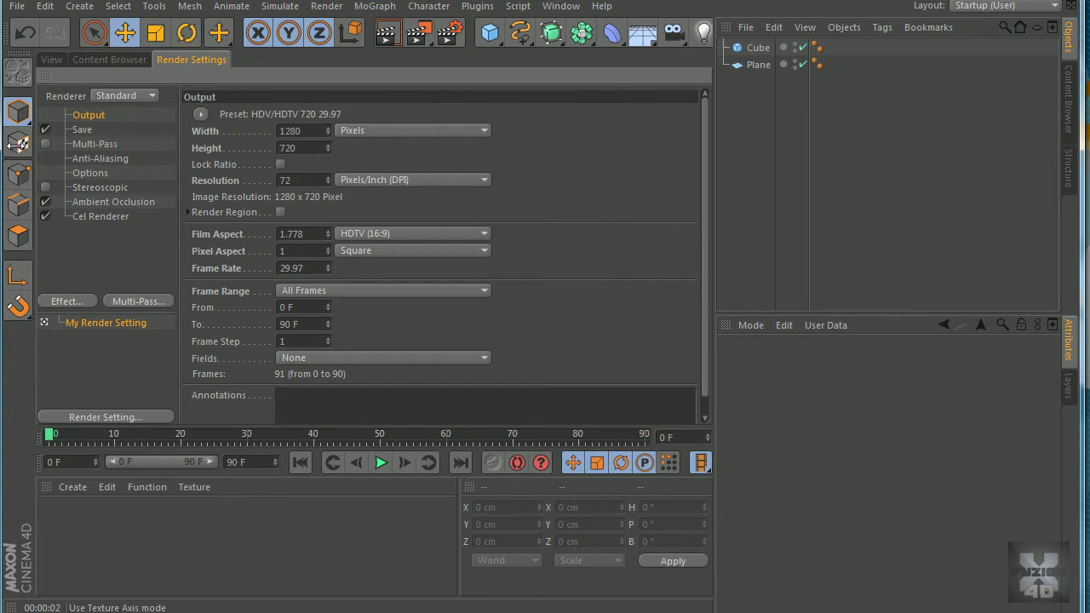
{"action": "left_click", "coordinate": [83, 130]}
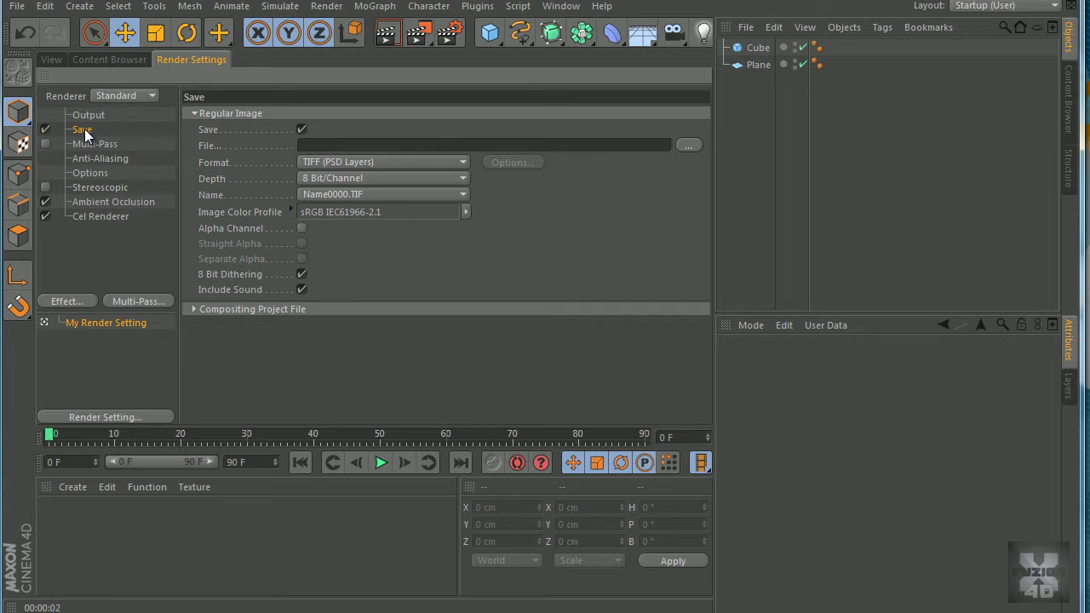
{"action": "left_click", "coordinate": [354, 161]}
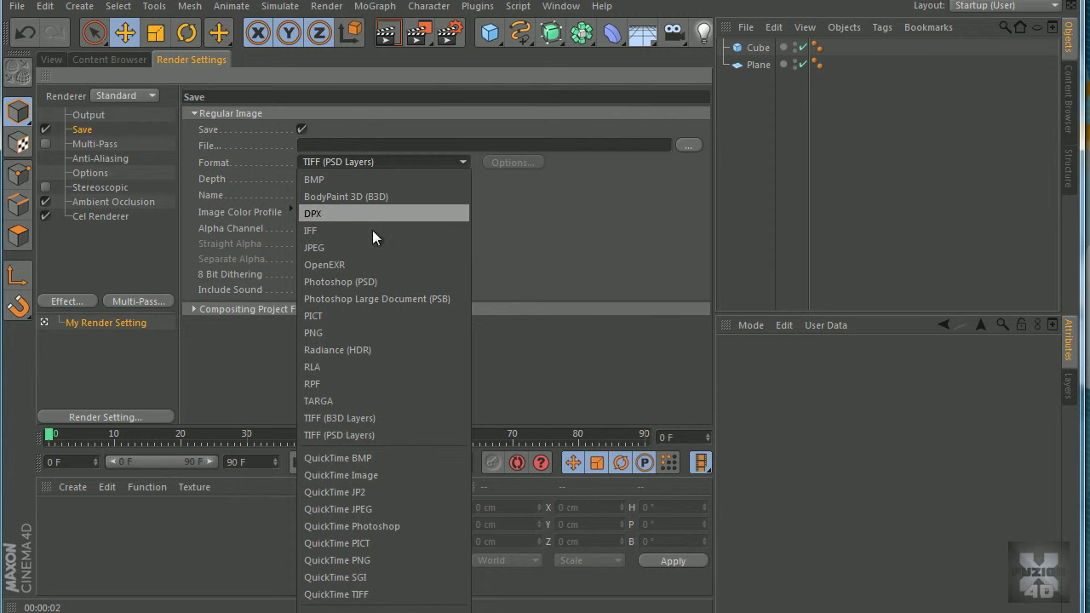
{"action": "left_click", "coordinate": [77, 134]}
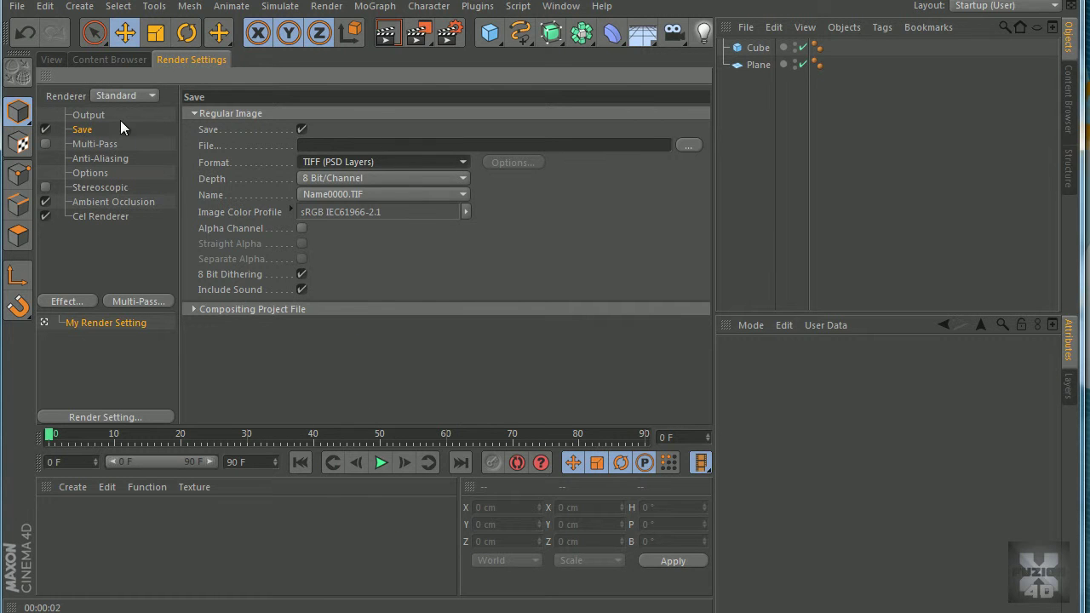
{"action": "left_click", "coordinate": [352, 163]}
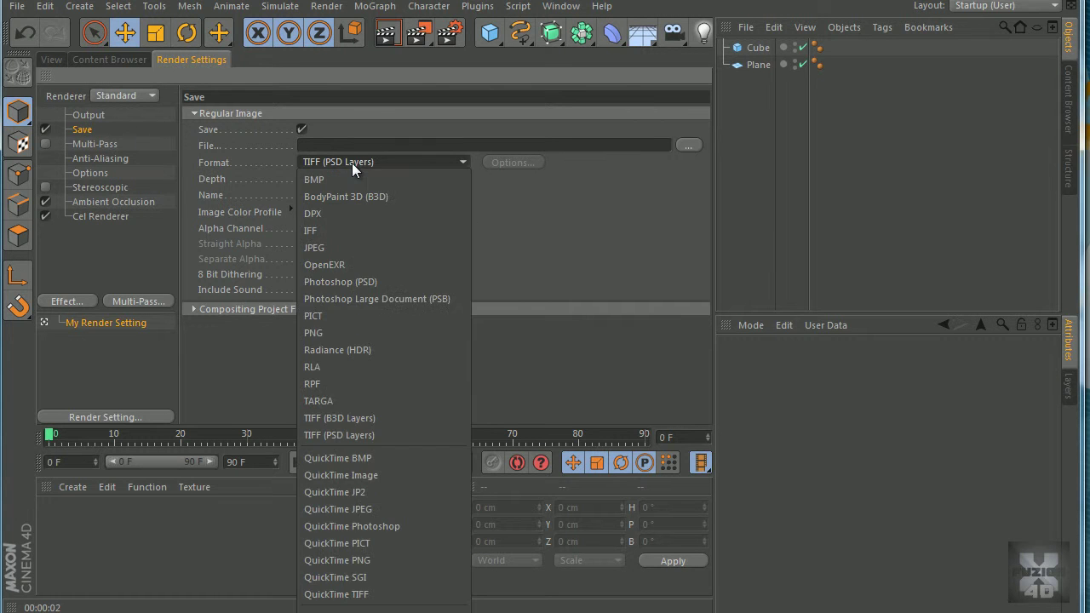
{"action": "left_click", "coordinate": [347, 332]}
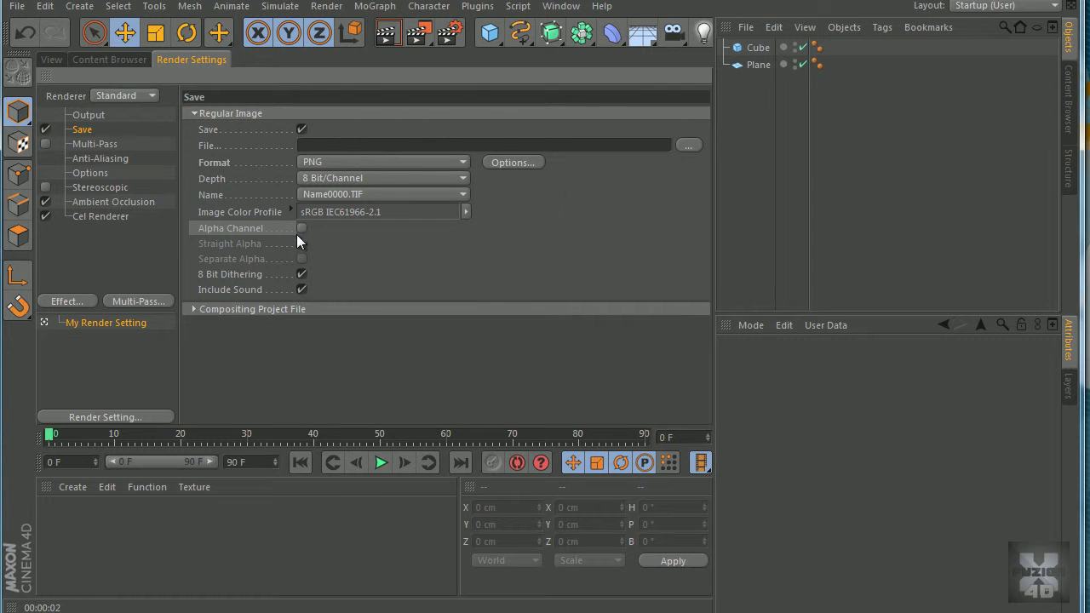
{"action": "left_click", "coordinate": [301, 229]}
{"action": "left_click", "coordinate": [302, 245]}
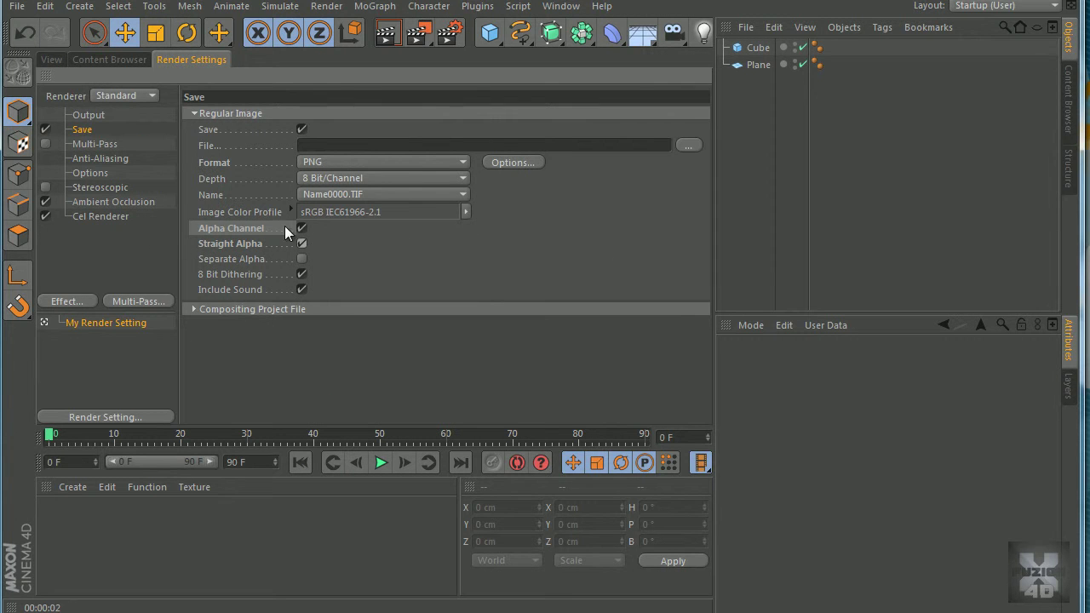
{"action": "left_click", "coordinate": [354, 177]}
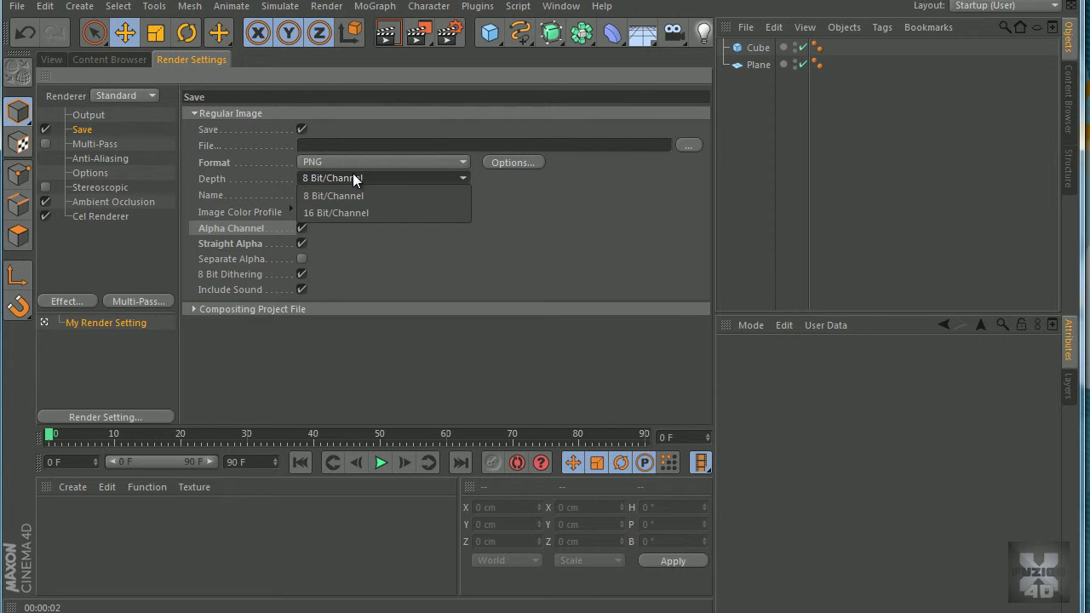
{"action": "left_click", "coordinate": [353, 213]}
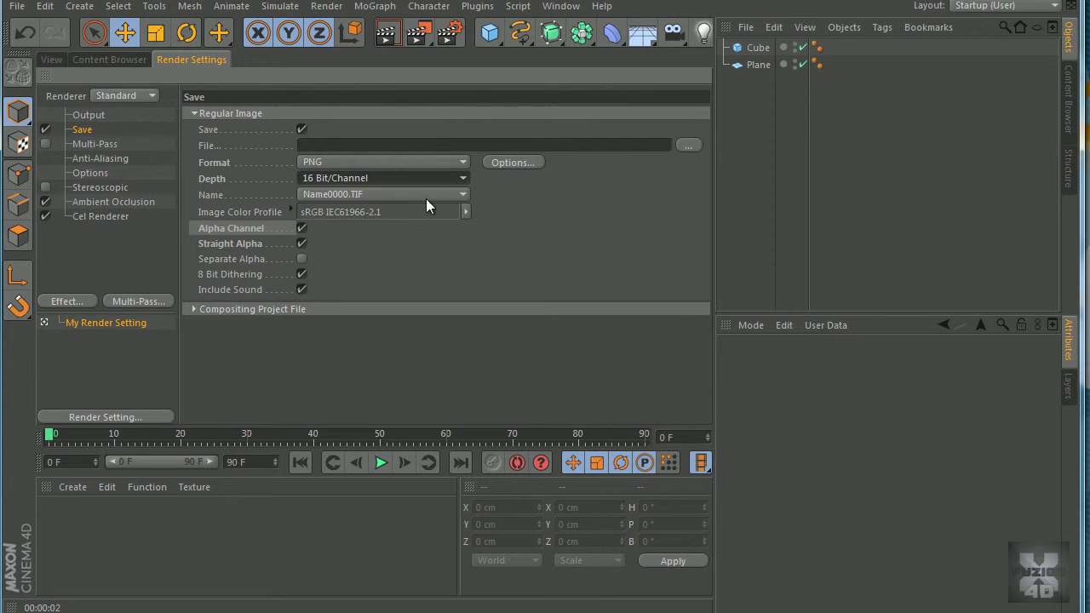
Step: Name the output file 'test' on the Desktop and render only the current frame
{"action": "left_click", "coordinate": [682, 149]}
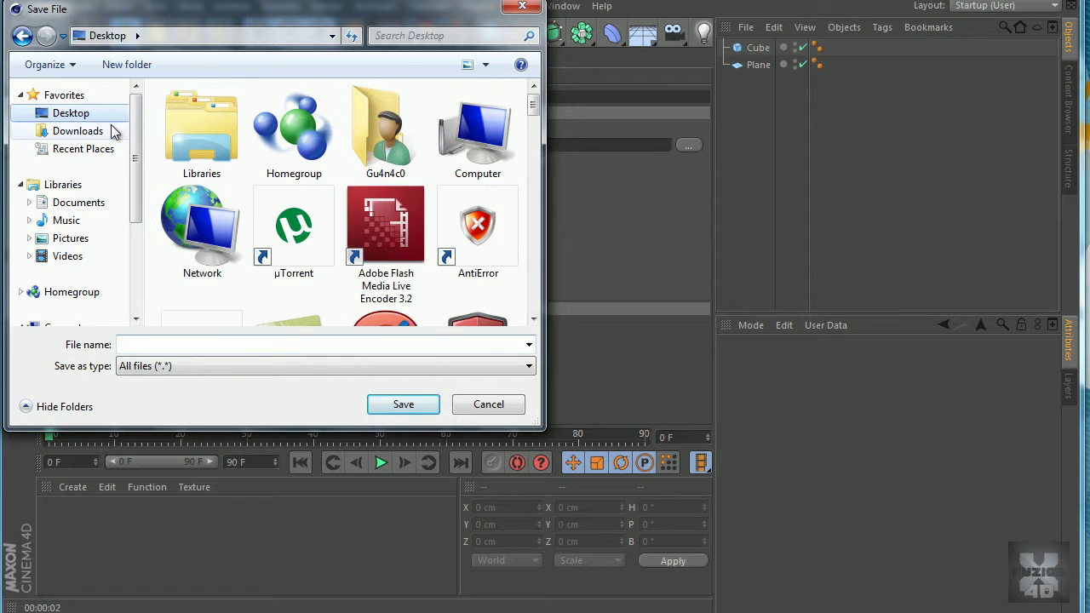
{"action": "left_click", "coordinate": [264, 345]}
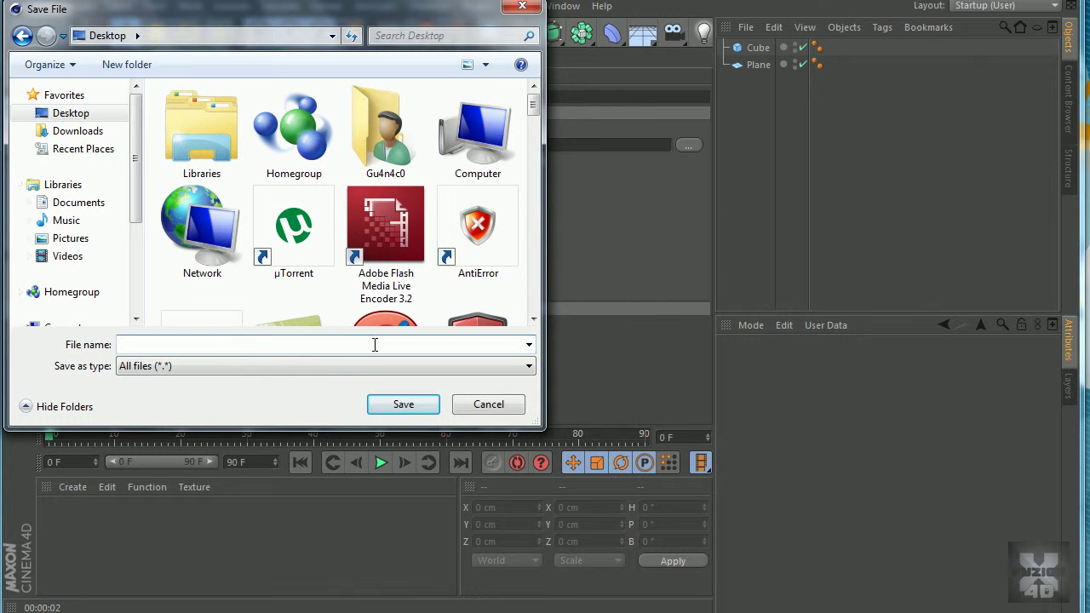
{"action": "type", "text": "test"}
{"action": "key", "text": "Return"}
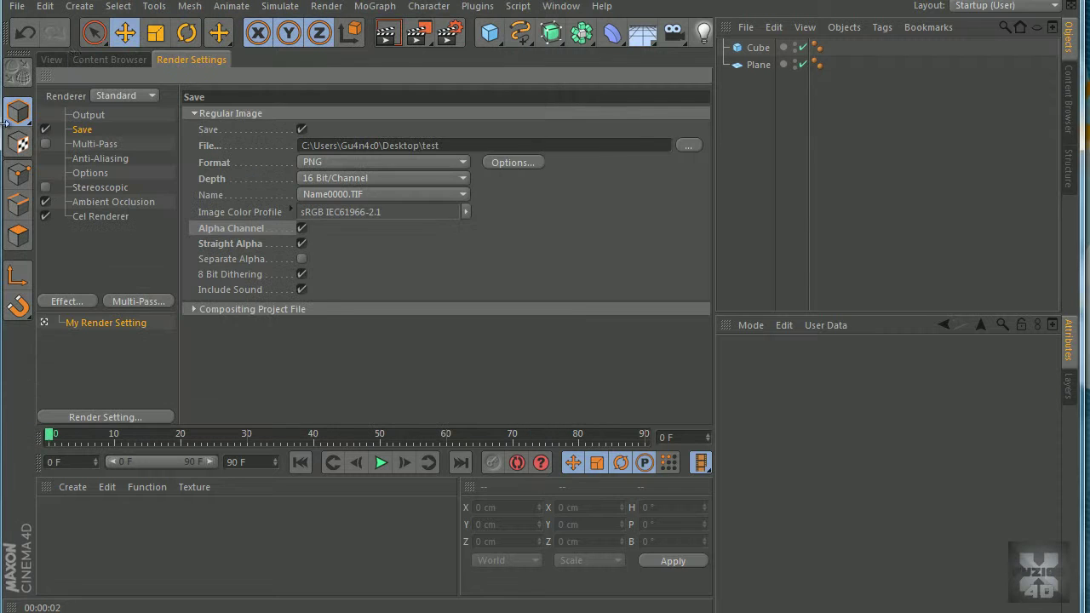
{"action": "left_click", "coordinate": [93, 116]}
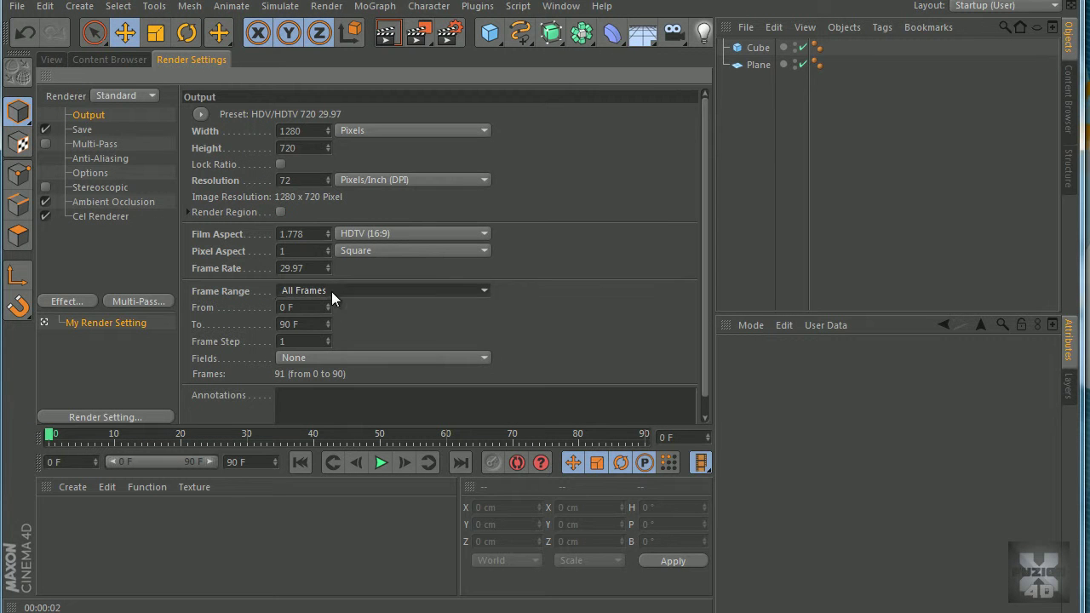
{"action": "left_click", "coordinate": [331, 291]}
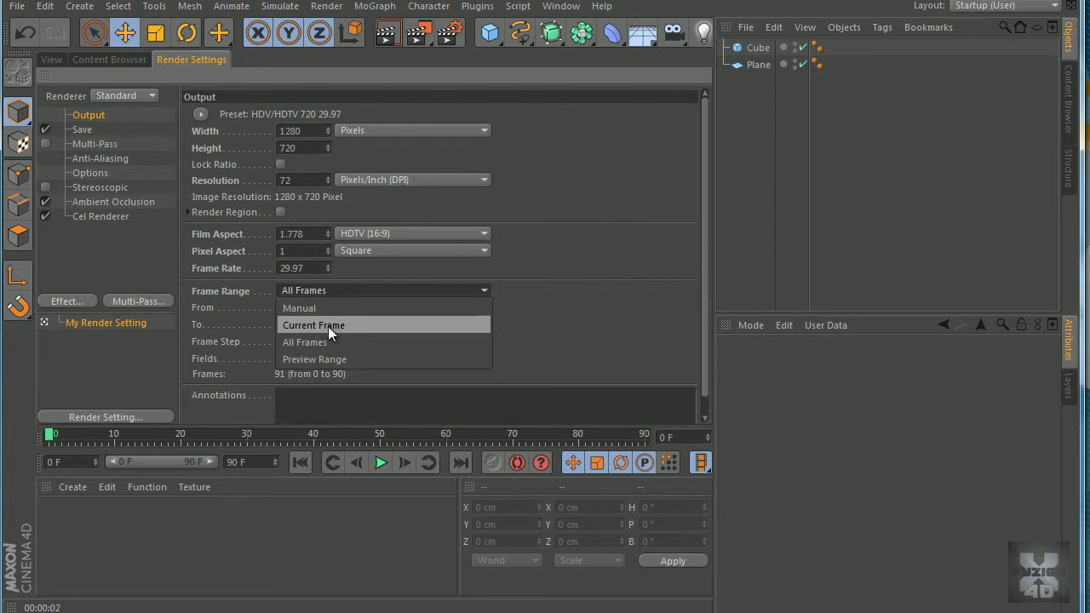
{"action": "left_click", "coordinate": [328, 326]}
Step: Render the scene to the Picture Viewer, saving test.png at 1280x720
{"action": "left_click", "coordinate": [50, 59]}
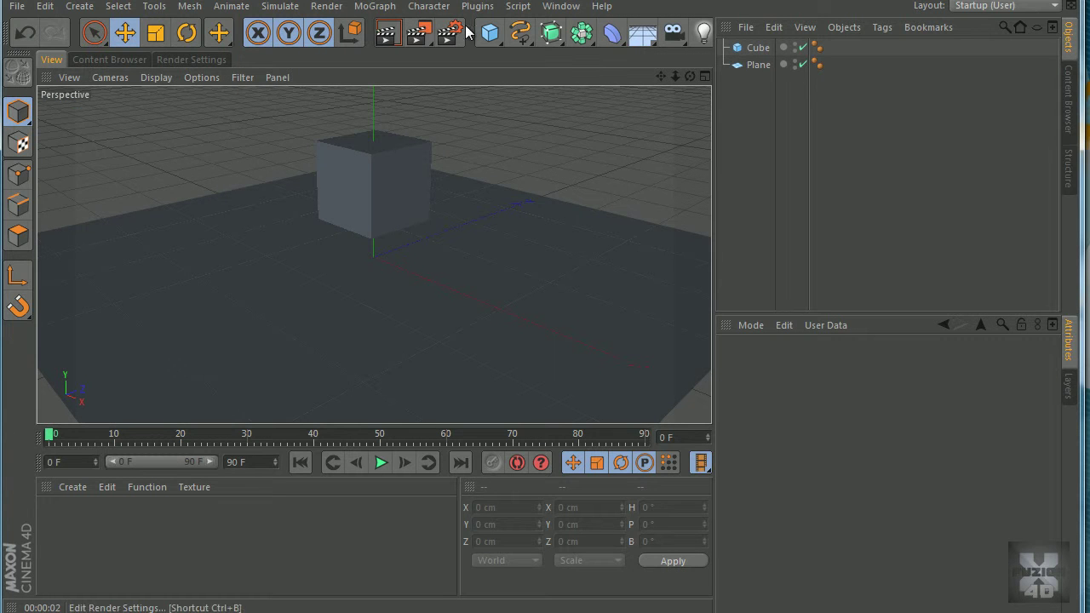
{"action": "left_click", "coordinate": [423, 33]}
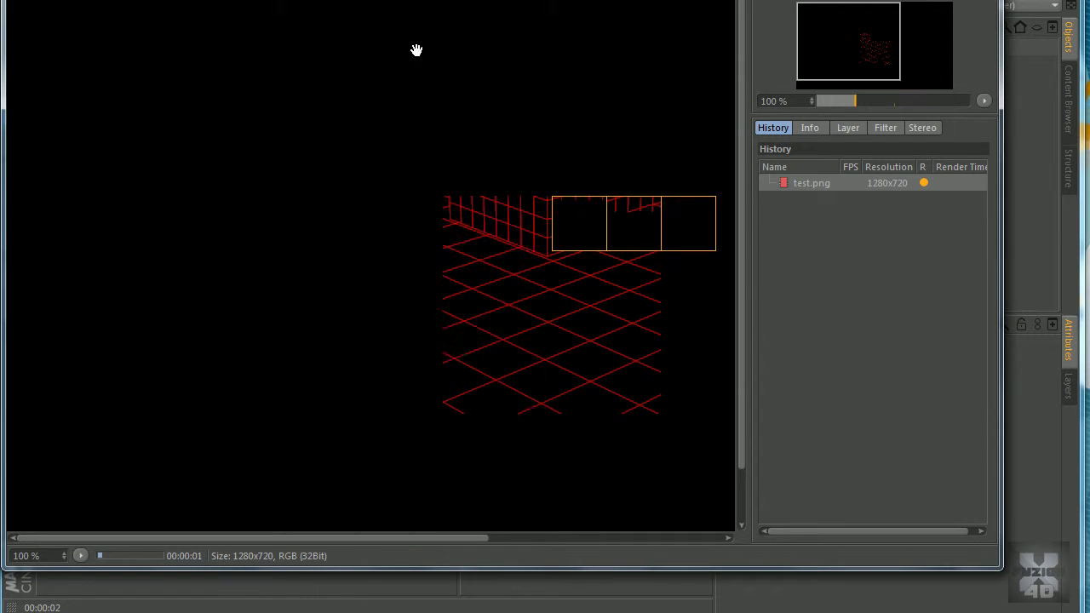
{"action": "scroll", "coordinate": [419, 294], "scroll_direction": "down", "scroll_amount": 3}
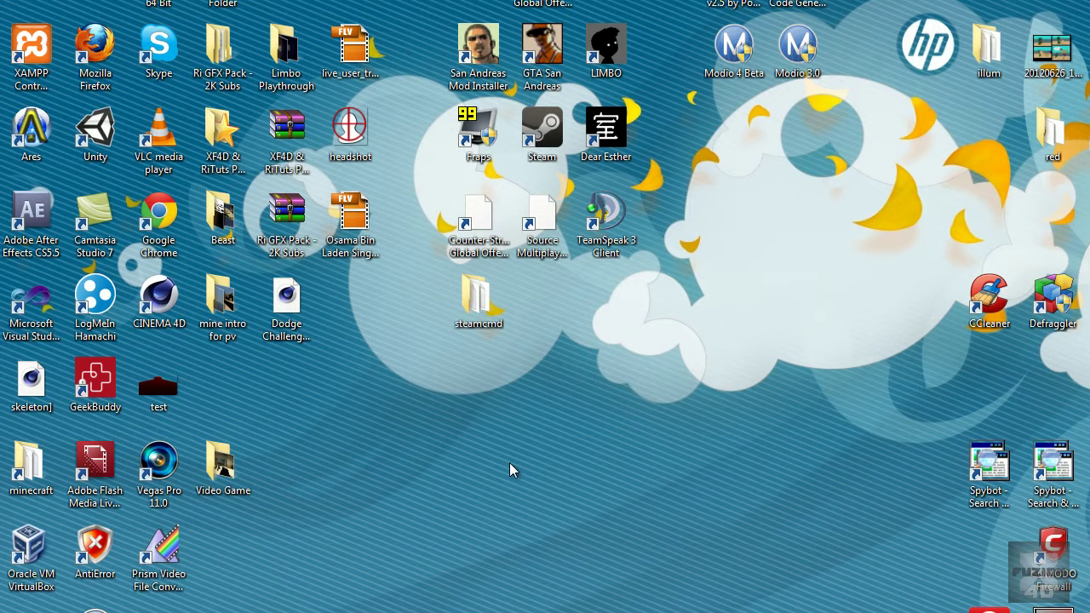
Step: Open test.png from the desktop in Photo Viewer, zoom in on the red wireframe grid, then close it
{"action": "double_click", "coordinate": [169, 387]}
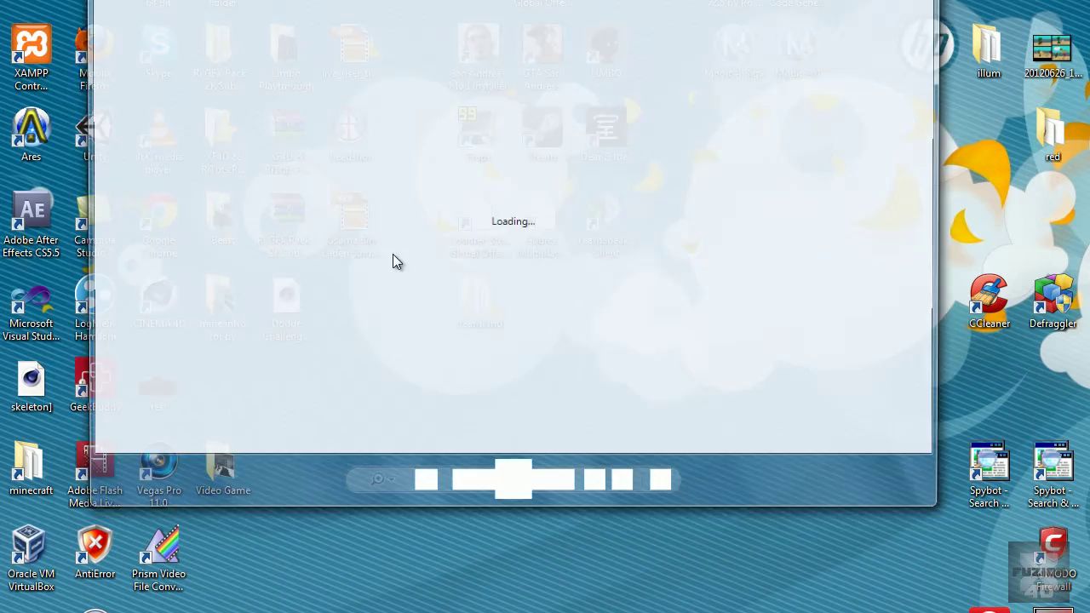
{"action": "scroll", "coordinate": [540, 195], "scroll_direction": "up", "scroll_amount": 3}
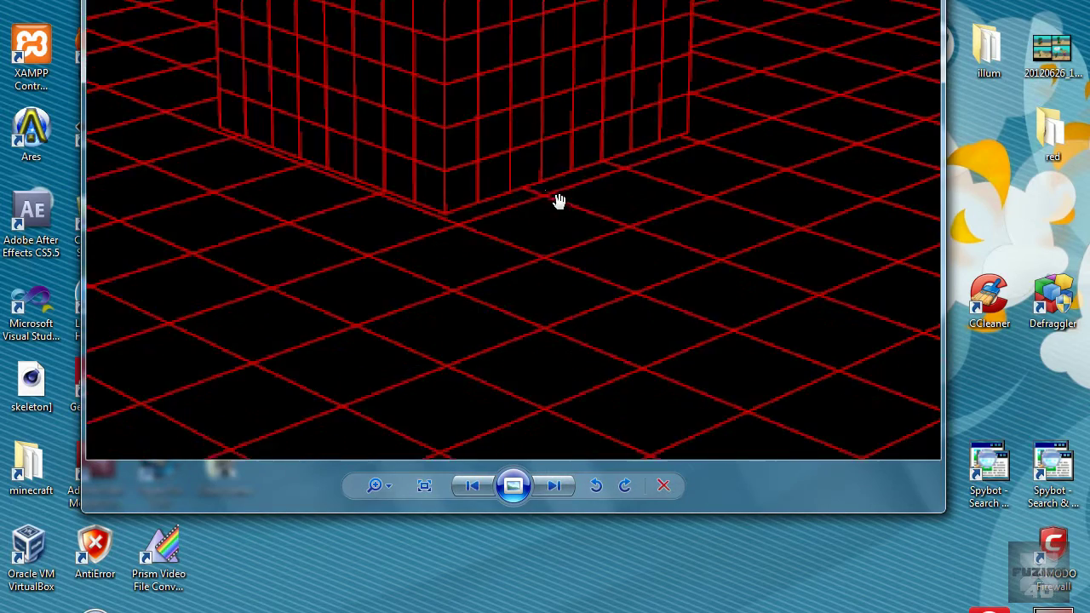
{"action": "scroll", "coordinate": [558, 202], "scroll_direction": "down", "scroll_amount": 3}
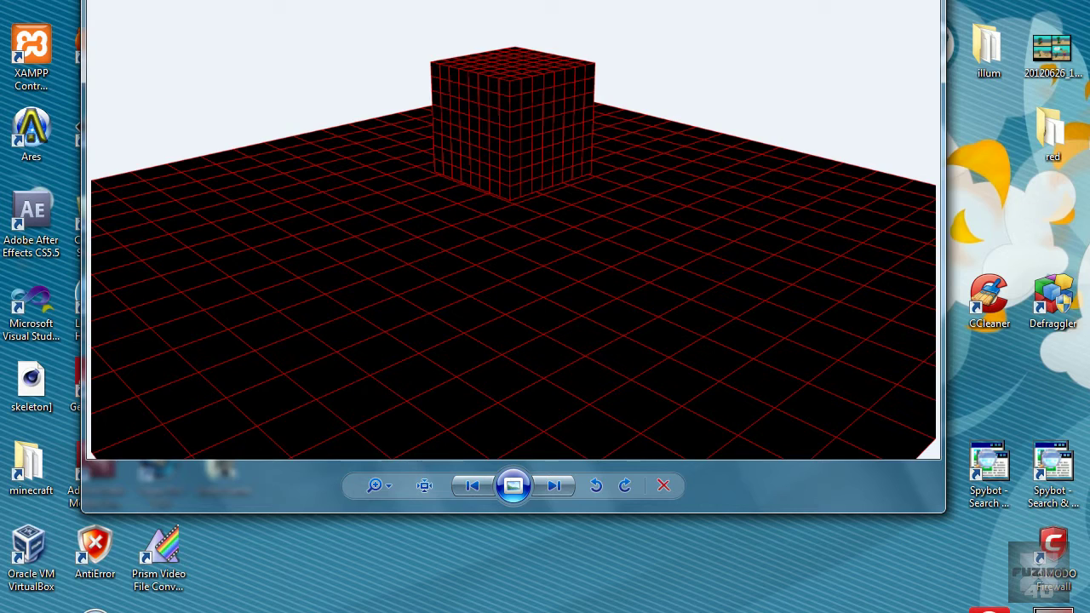
{"action": "left_click", "coordinate": [663, 485]}
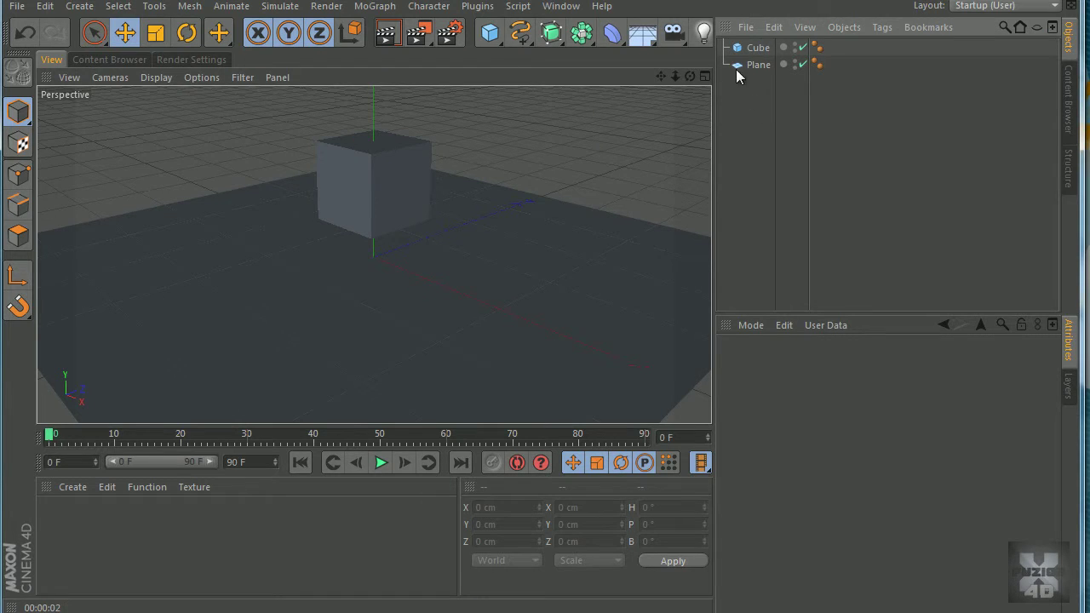
Step: Delete the Cube in the Object Manager so only the Plane remains
{"action": "left_click", "coordinate": [746, 64]}
{"action": "left_click", "coordinate": [749, 48]}
{"action": "key", "text": "Delete"}
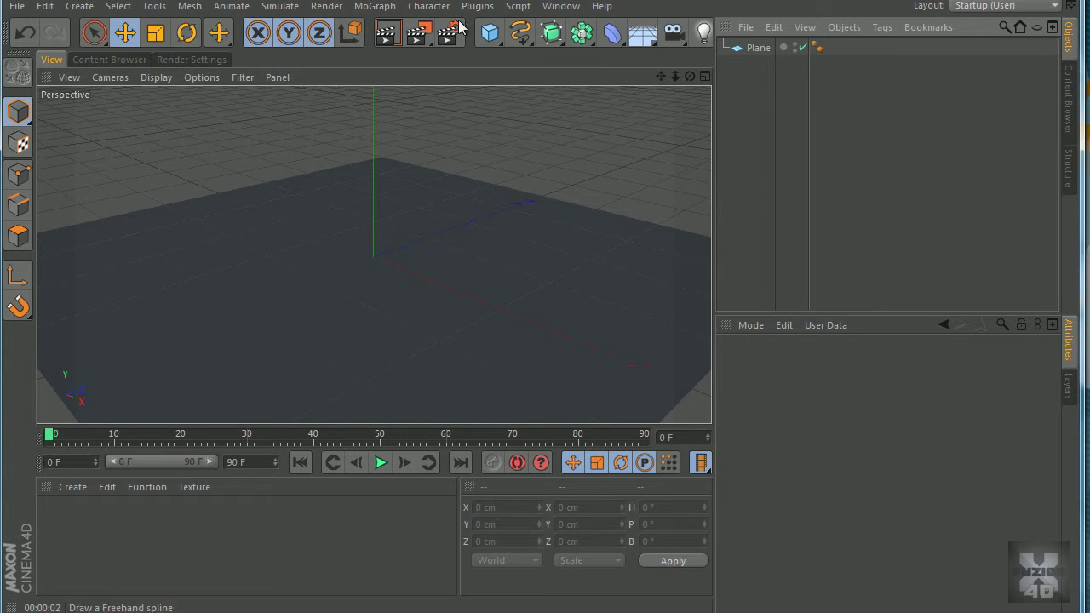
Step: Remove the Cel Renderer effect from the Render Settings and return to the viewport
{"action": "left_click", "coordinate": [160, 59]}
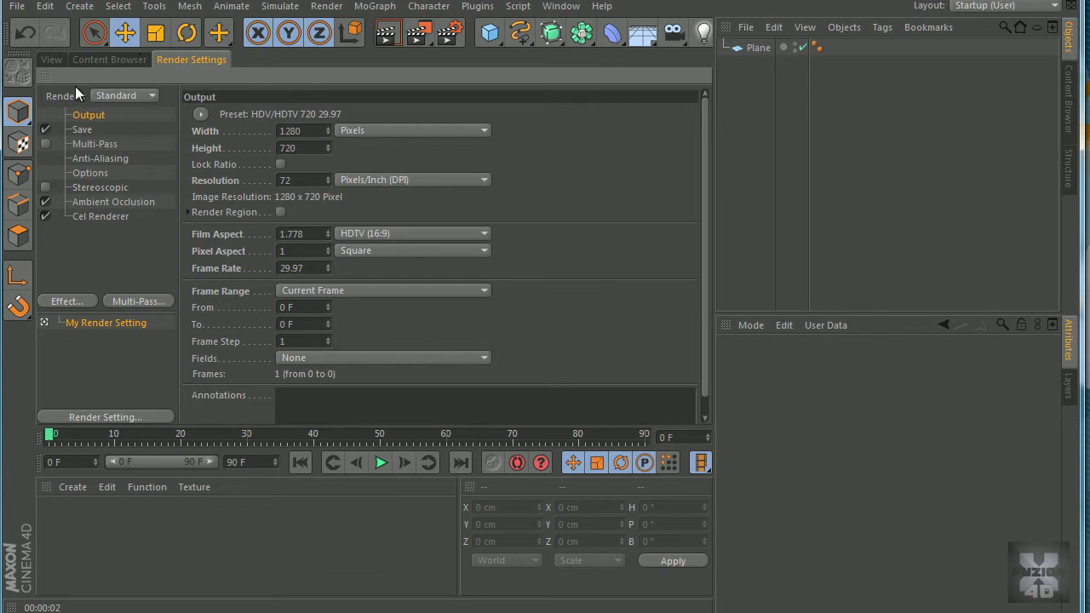
{"action": "left_click", "coordinate": [86, 214]}
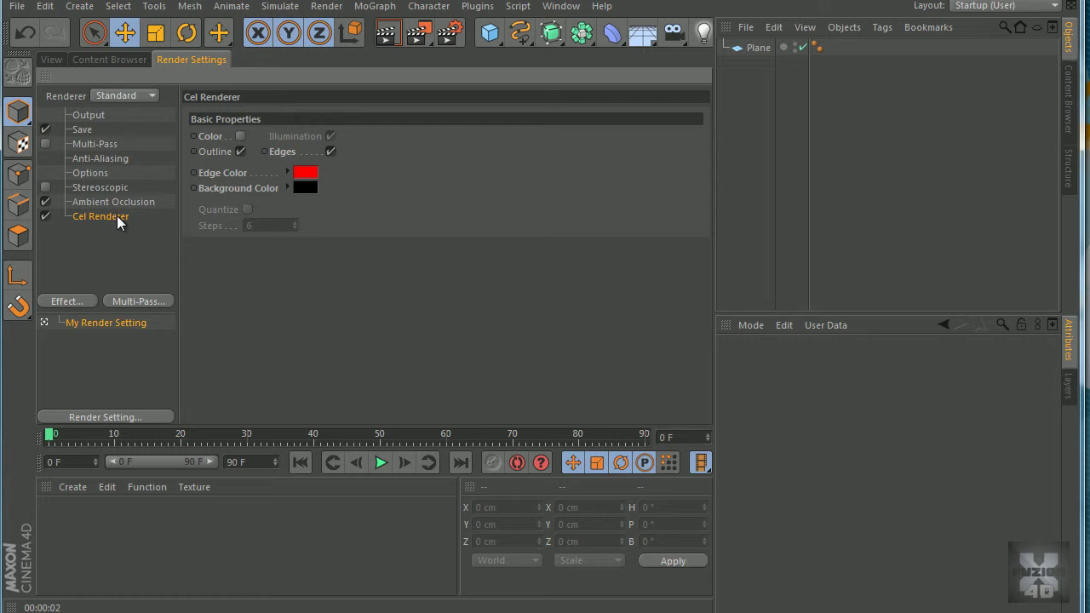
{"action": "key", "text": "Delete"}
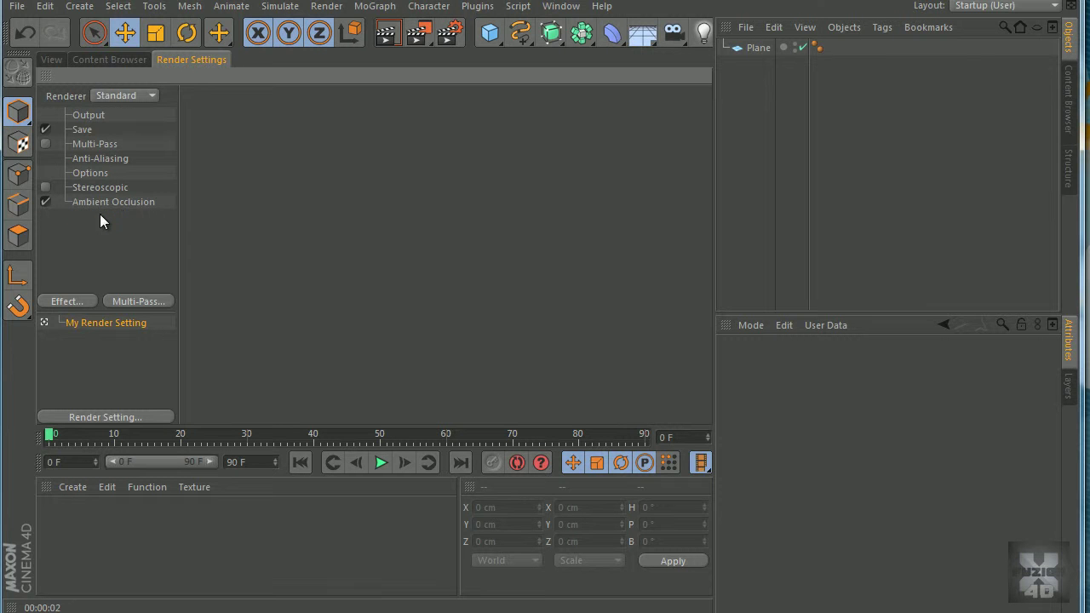
{"action": "left_click", "coordinate": [56, 59]}
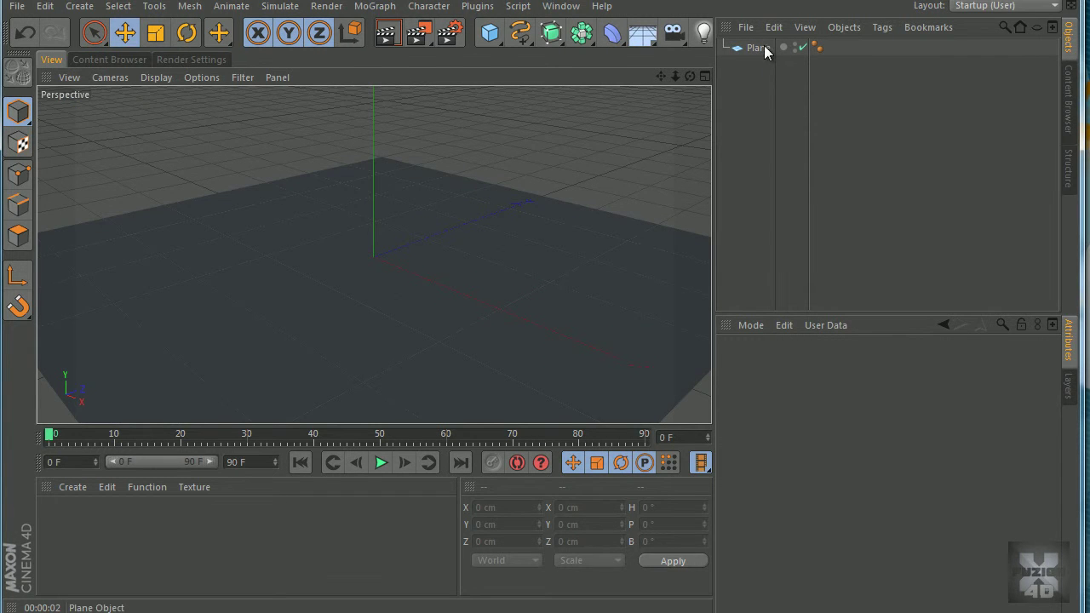
Step: Add an Atom Array from the Array flyout, nest the Plane under it, and select the Atom Array
{"action": "left_click", "coordinate": [760, 48]}
{"action": "left_click", "coordinate": [551, 33]}
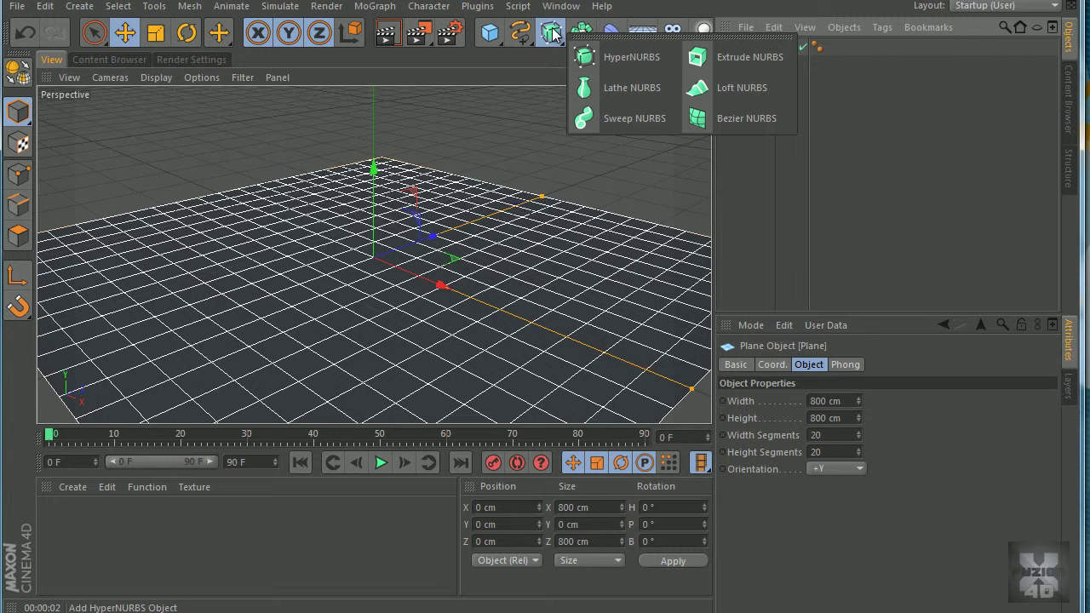
{"action": "left_click", "coordinate": [589, 43]}
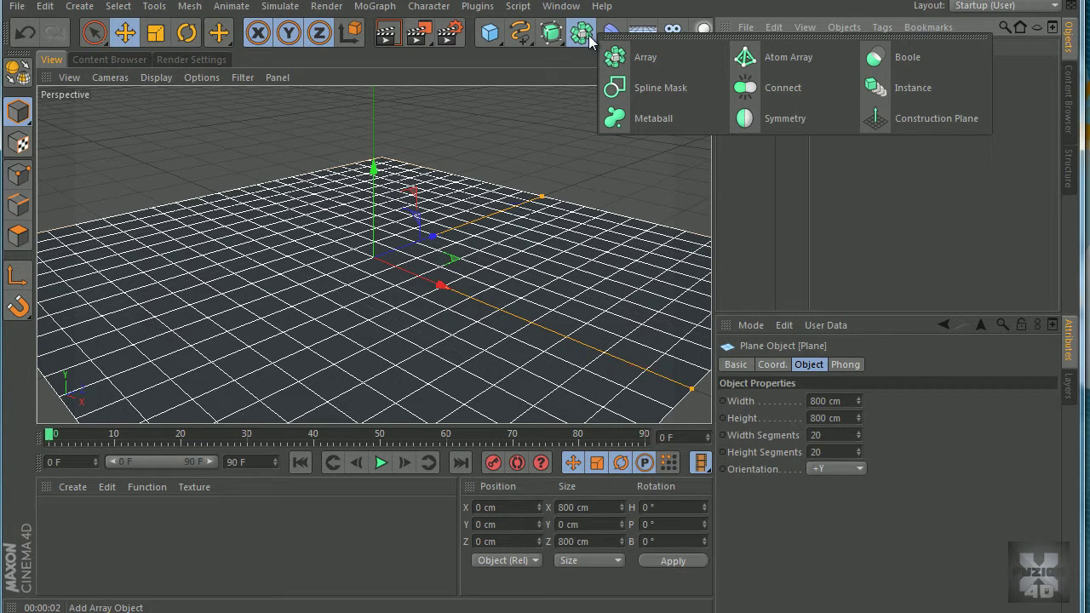
{"action": "left_click", "coordinate": [579, 43]}
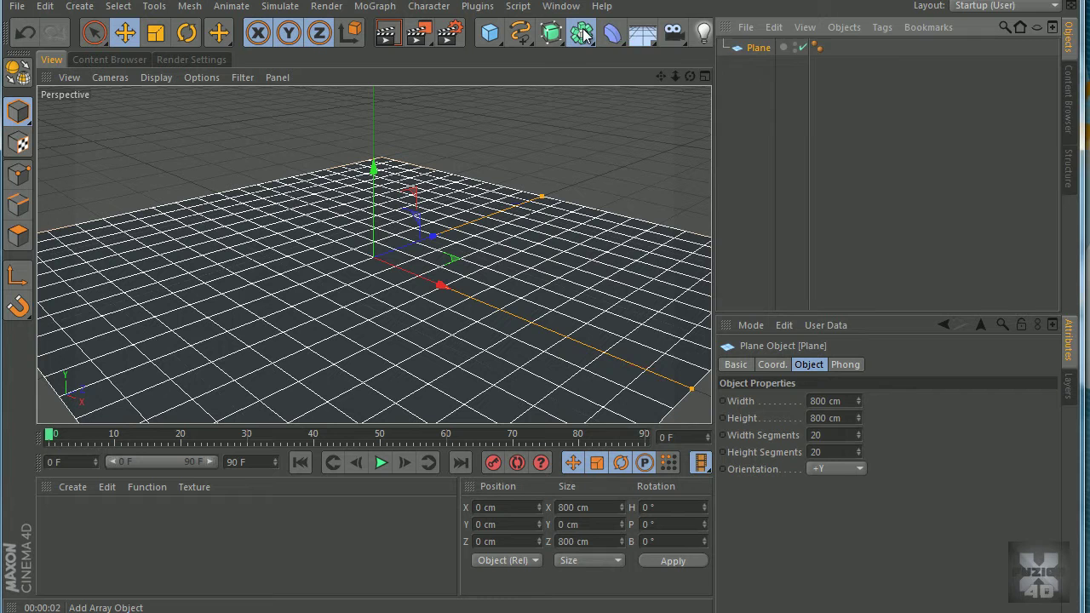
{"action": "left_click", "coordinate": [579, 43]}
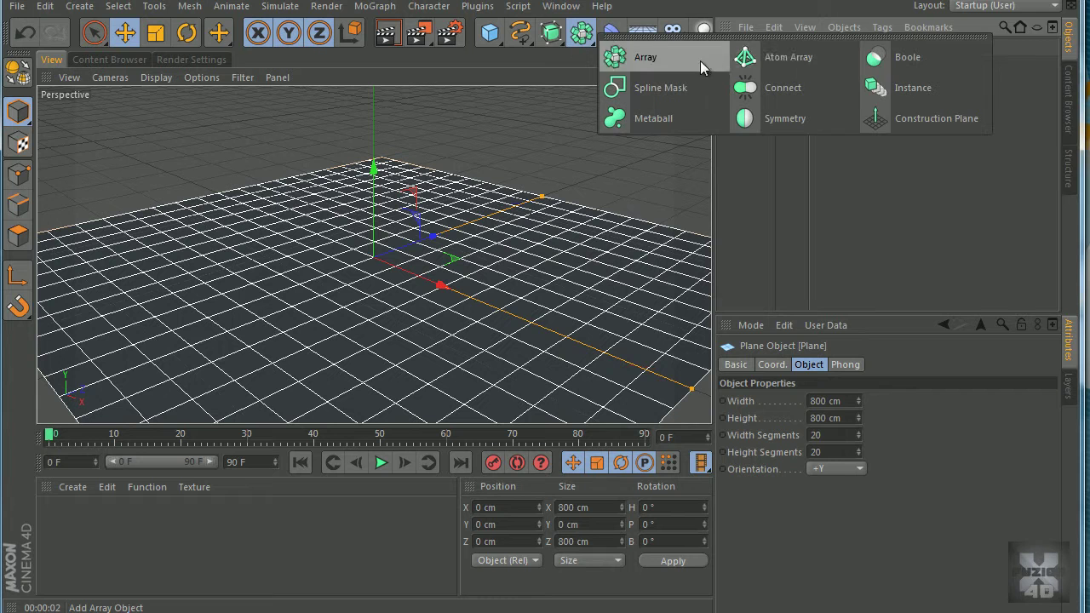
{"action": "left_click", "coordinate": [785, 64]}
{"action": "left_click_drag", "start_coordinate": [755, 66], "coordinate": [772, 50]}
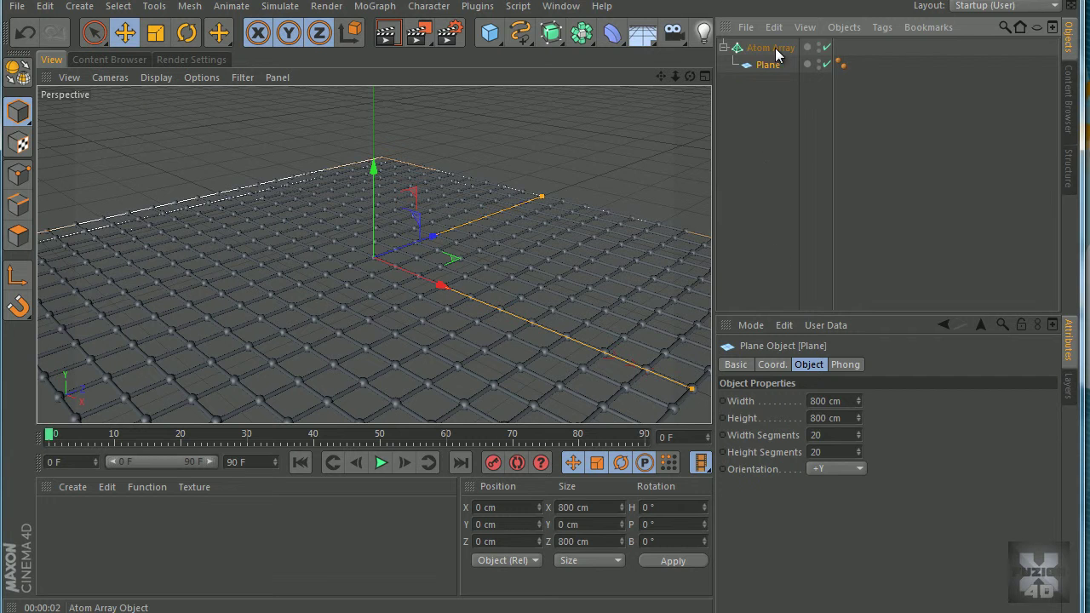
{"action": "left_click", "coordinate": [775, 48]}
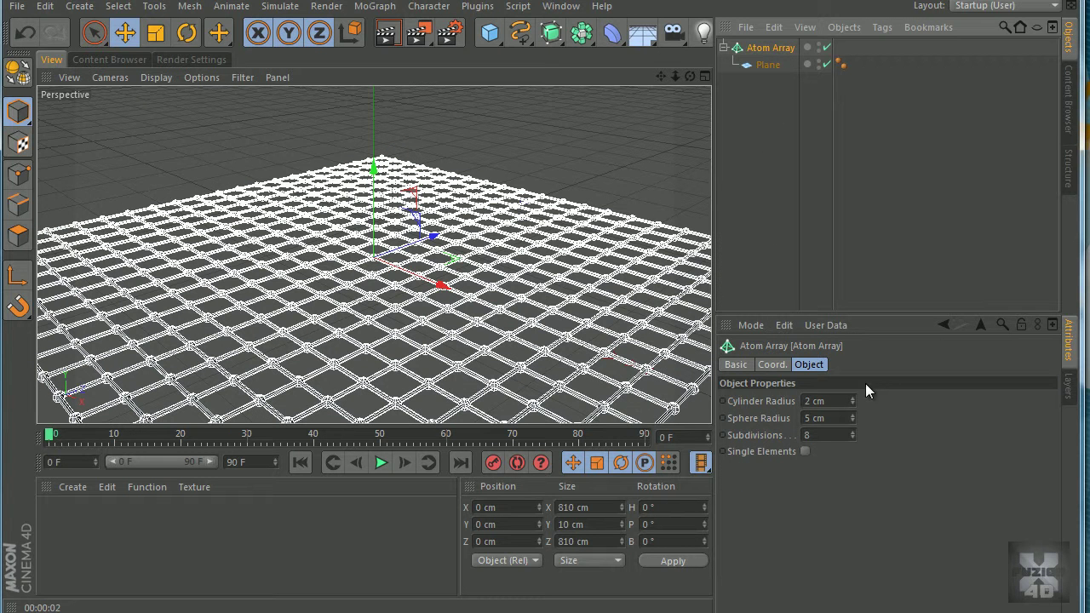
Step: Drag the Atom Array cylinder radius below 1 cm and set the sphere radius to 1 cm
{"action": "left_click", "coordinate": [851, 404]}
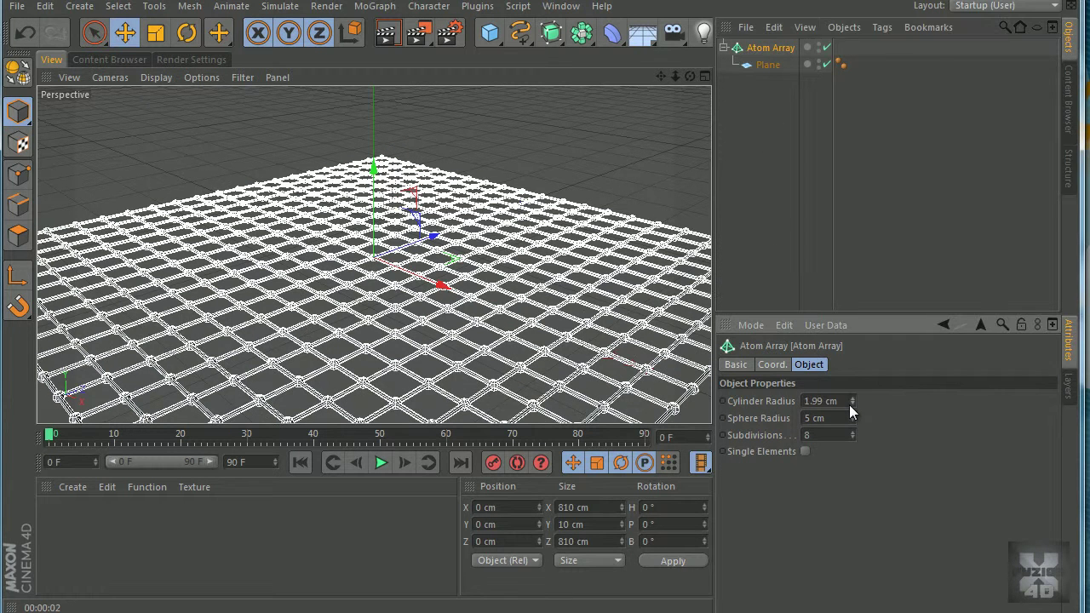
{"action": "left_click_drag", "start_coordinate": [852, 405], "coordinate": [832, 432]}
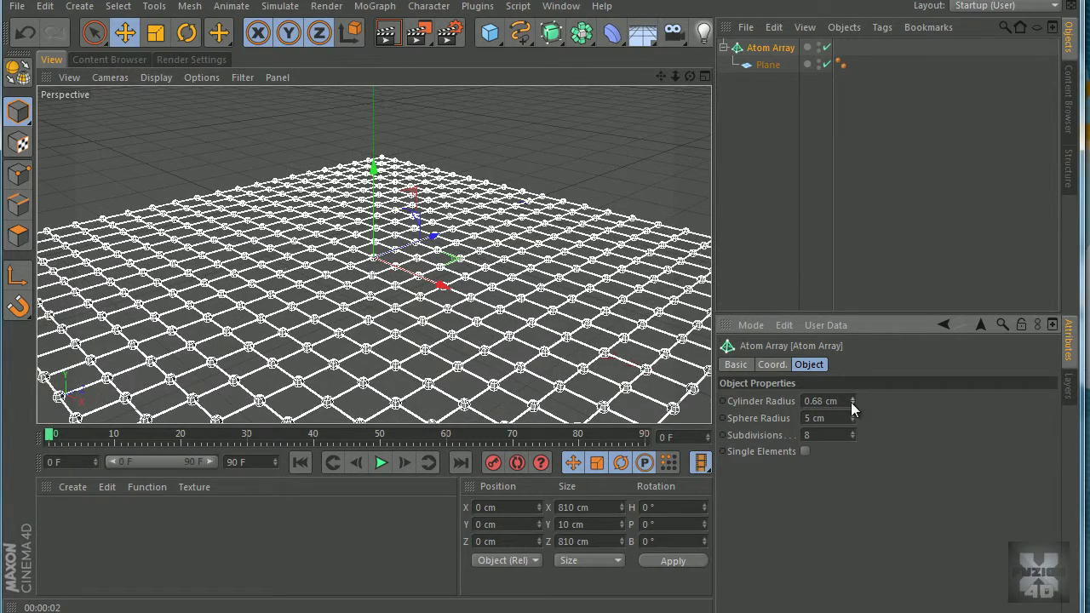
{"action": "scroll", "coordinate": [587, 336], "scroll_direction": "up", "scroll_amount": 6}
{"action": "scroll", "coordinate": [593, 335], "scroll_direction": "up", "scroll_amount": 5}
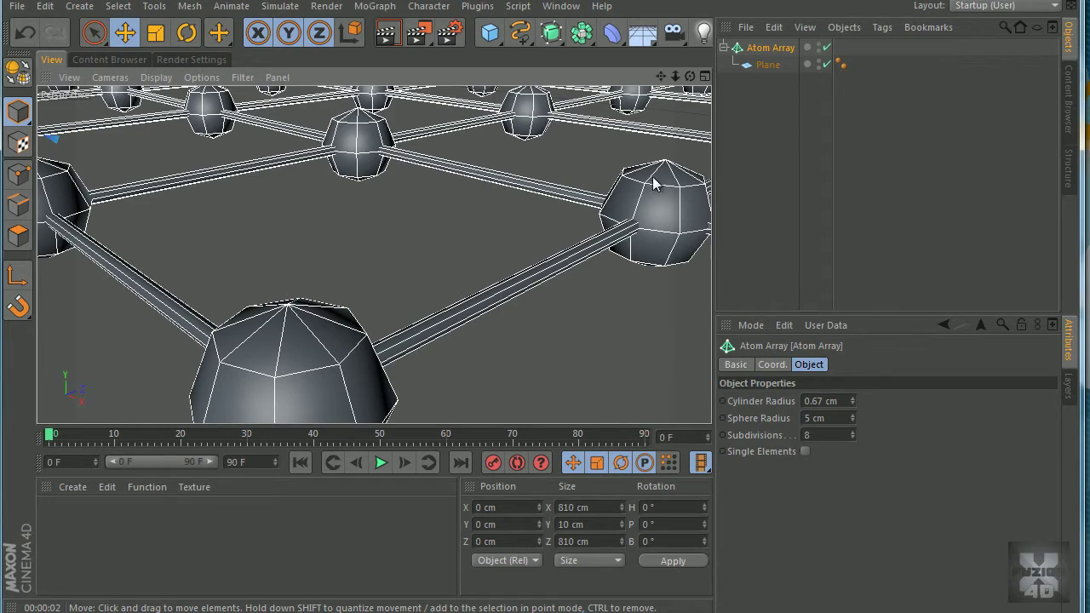
{"action": "scroll", "coordinate": [345, 294], "scroll_direction": "down", "scroll_amount": 6}
{"action": "scroll", "coordinate": [345, 293], "scroll_direction": "down", "scroll_amount": 8}
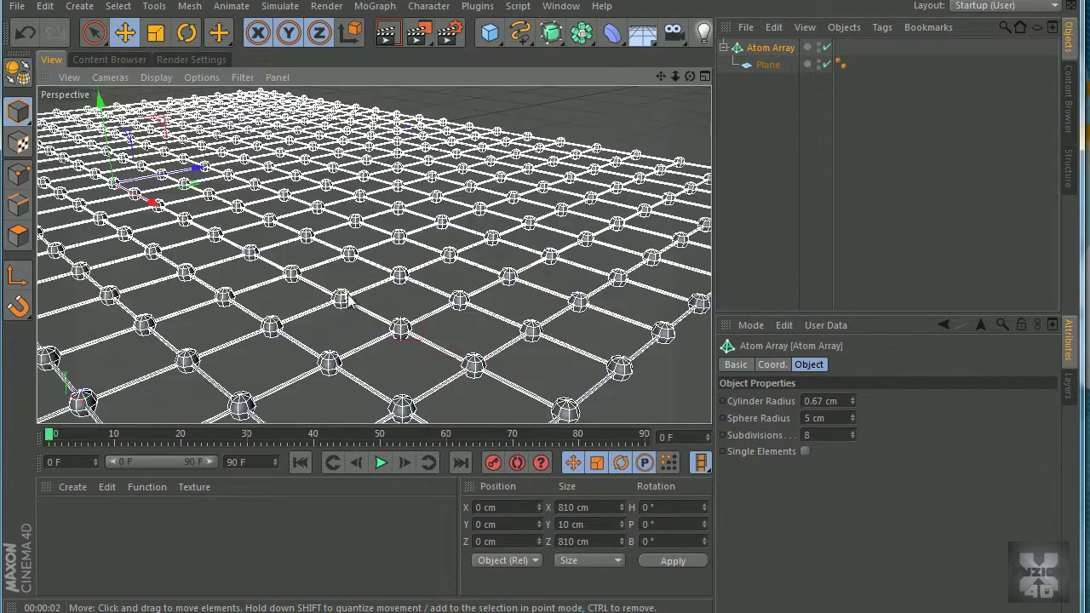
{"action": "scroll", "coordinate": [324, 343], "scroll_direction": "up", "scroll_amount": 4}
{"action": "scroll", "coordinate": [321, 342], "scroll_direction": "up", "scroll_amount": 6}
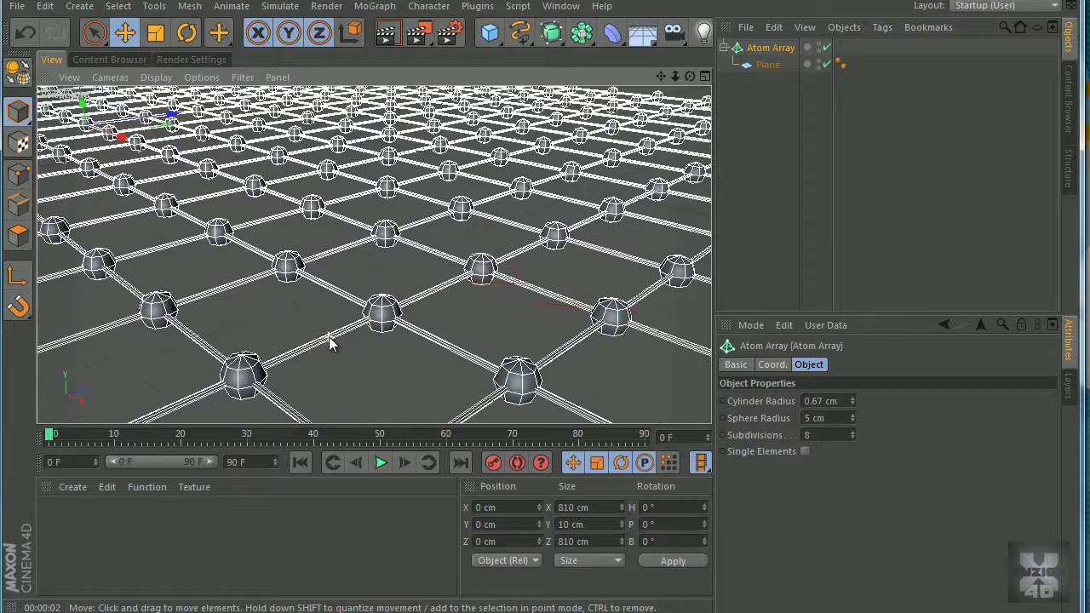
{"action": "double_click", "coordinate": [818, 418]}
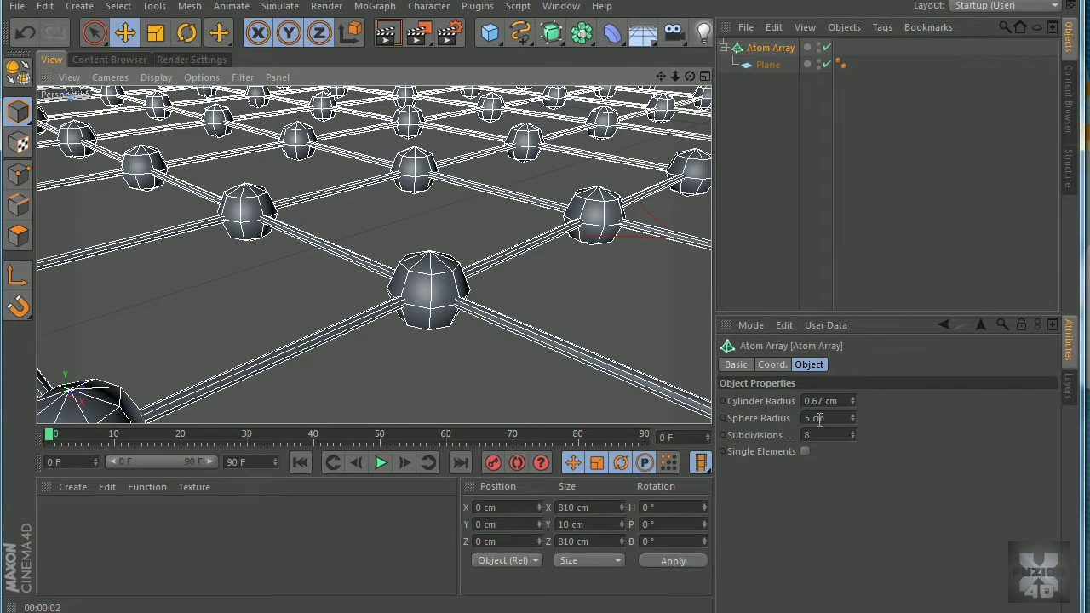
{"action": "type", "text": "1"}
{"action": "key", "text": "Return"}
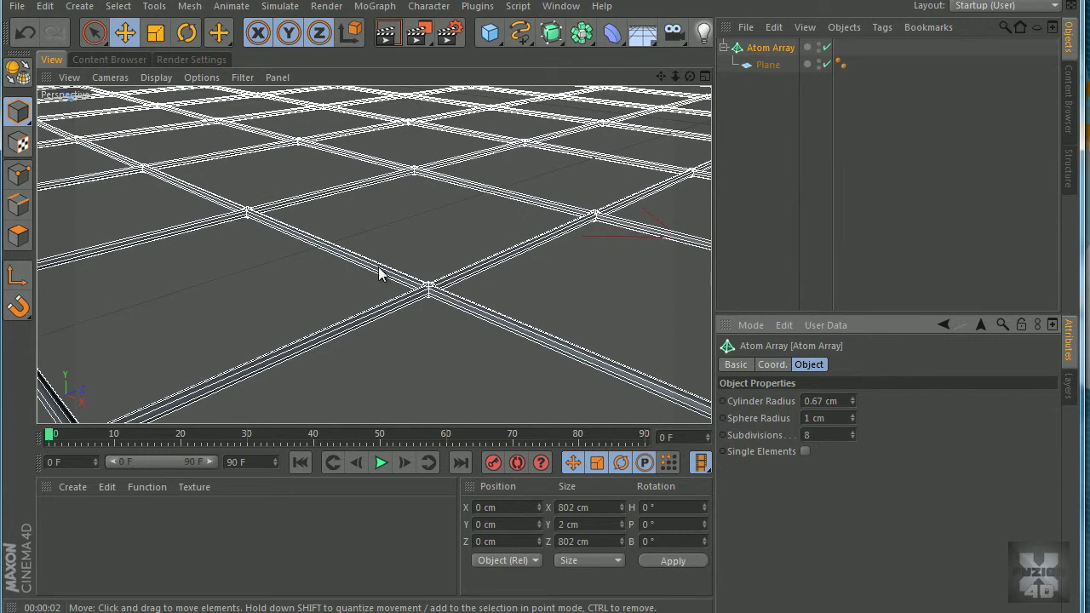
Step: Bring the cylinder radius to 0.2 cm, shrink the sphere radius to 0.2 cm via 0.5 cm, and centre the grid
{"action": "mouse_move", "coordinate": [852, 403]}
{"action": "left_mouse_down"}
{"action": "mouse_move", "coordinate": [849, 446]}
{"action": "mouse_move", "coordinate": [855, 405]}
{"action": "left_mouse_up"}
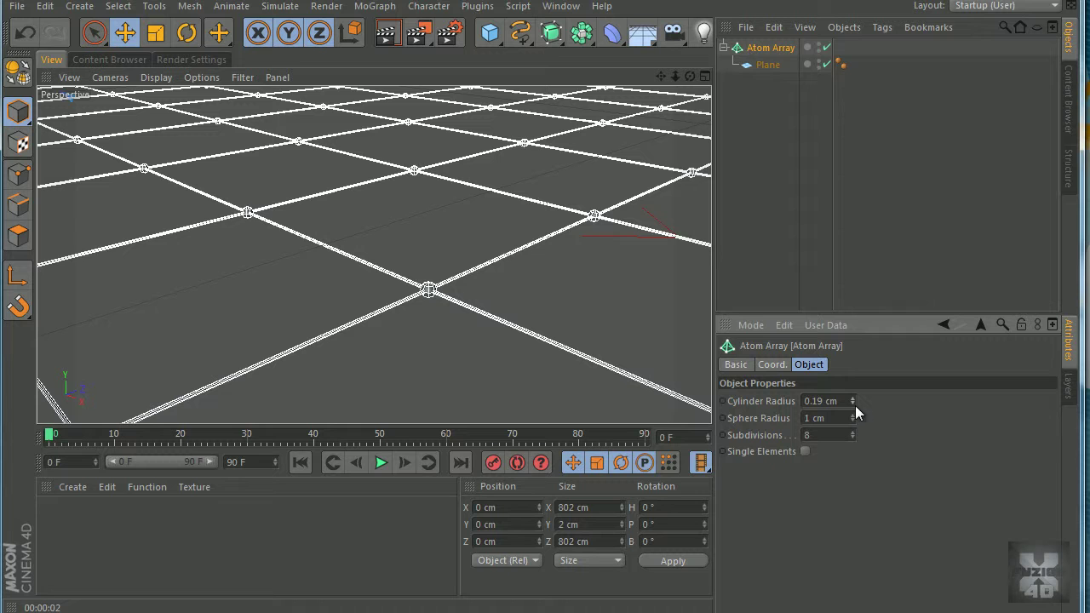
{"action": "left_click", "coordinate": [853, 398]}
{"action": "left_click", "coordinate": [809, 417]}
{"action": "type", "text": "0.5"}
{"action": "key", "text": "Return"}
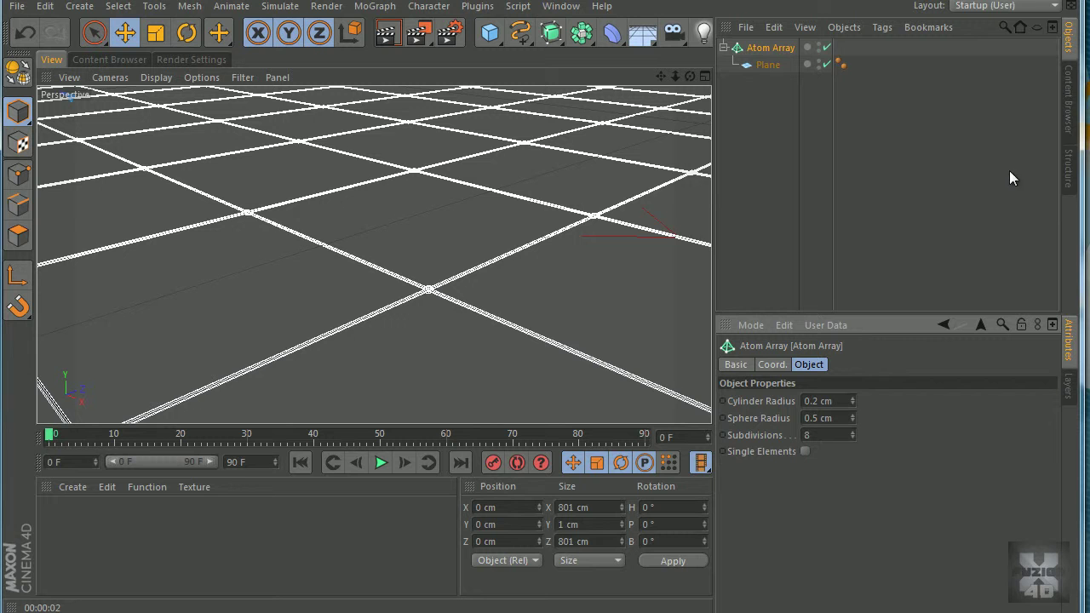
{"action": "left_click_drag", "start_coordinate": [819, 401], "coordinate": [754, 410]}
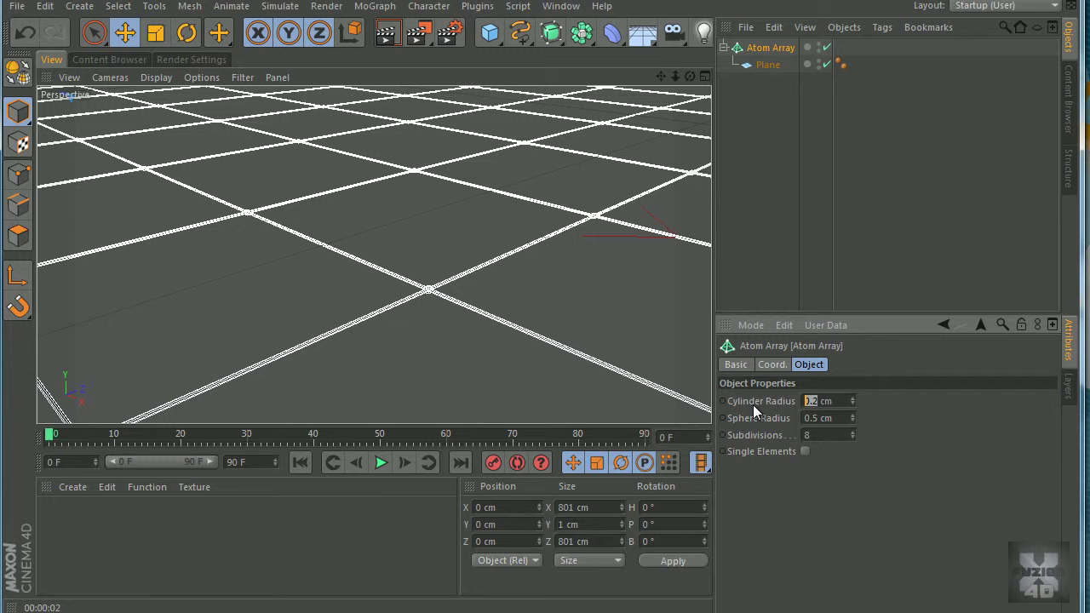
{"action": "left_click", "coordinate": [813, 417]}
{"action": "scroll", "coordinate": [292, 262], "scroll_direction": "down", "scroll_amount": 10}
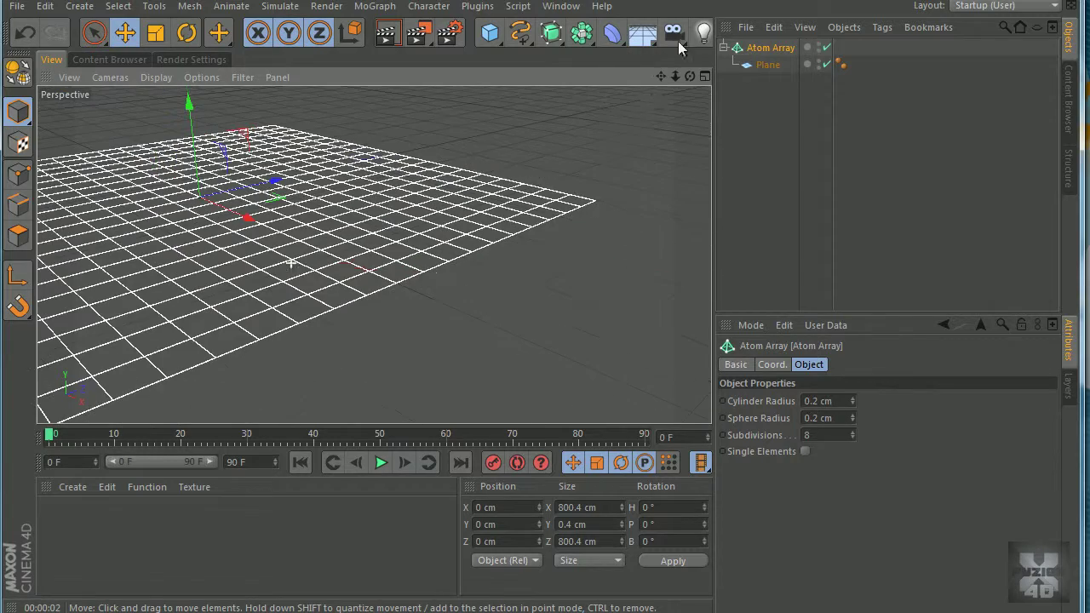
{"action": "left_click_drag", "start_coordinate": [661, 76], "coordinate": [545, 360]}
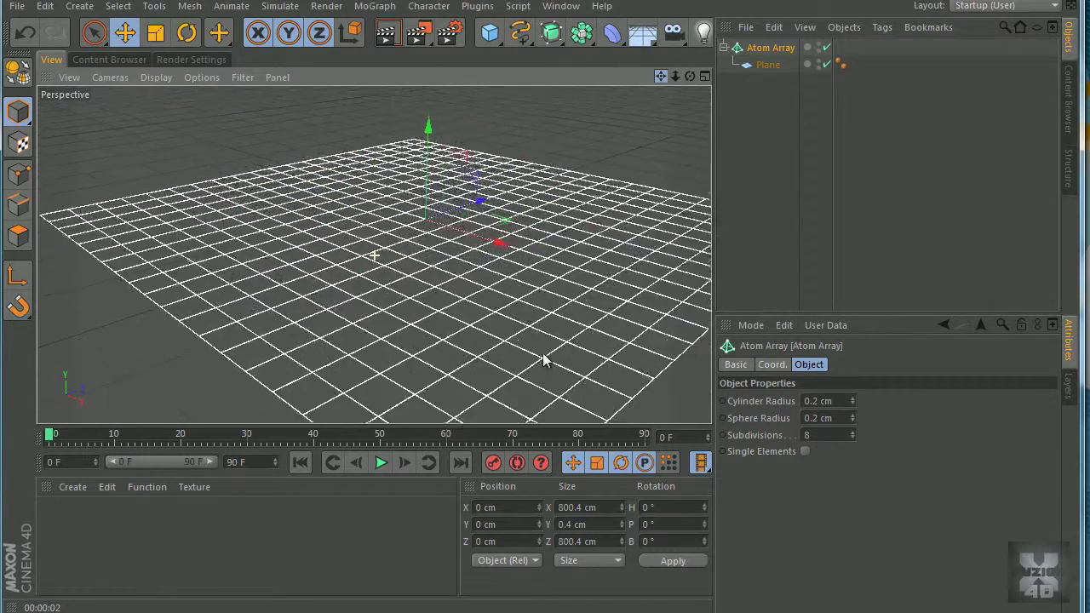
Step: Create a new material named Mat and apply it to the Atom Array
{"action": "left_click", "coordinate": [774, 129]}
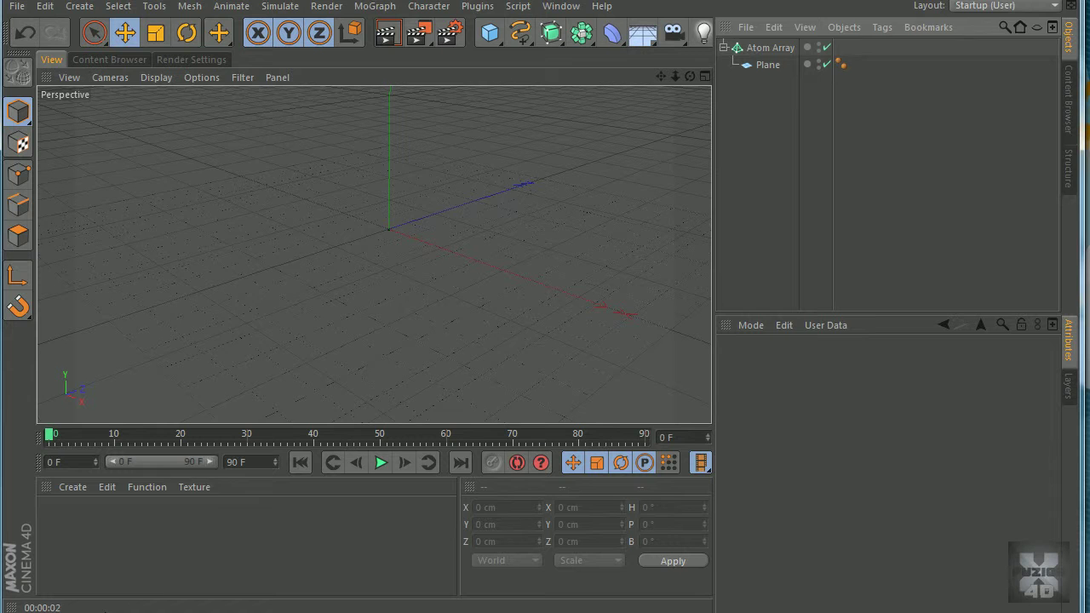
{"action": "double_click", "coordinate": [125, 559]}
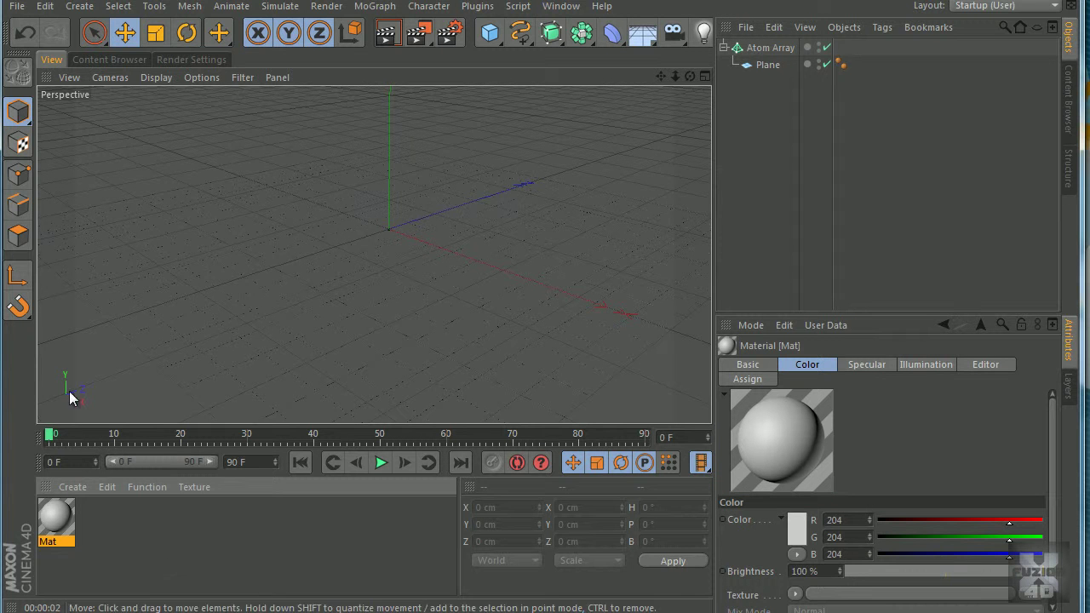
{"action": "left_click_drag", "start_coordinate": [57, 520], "coordinate": [771, 49]}
{"action": "left_click", "coordinate": [742, 146]}
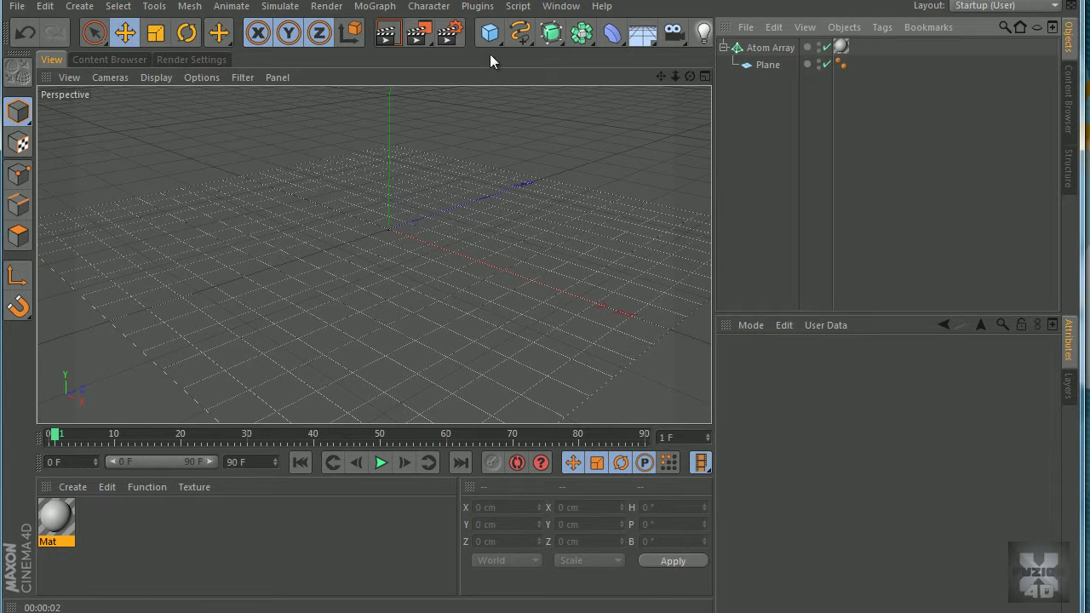
Step: Render the grid to test0001.png, then close the render window and minimize Cinema 4D
{"action": "left_click", "coordinate": [418, 34]}
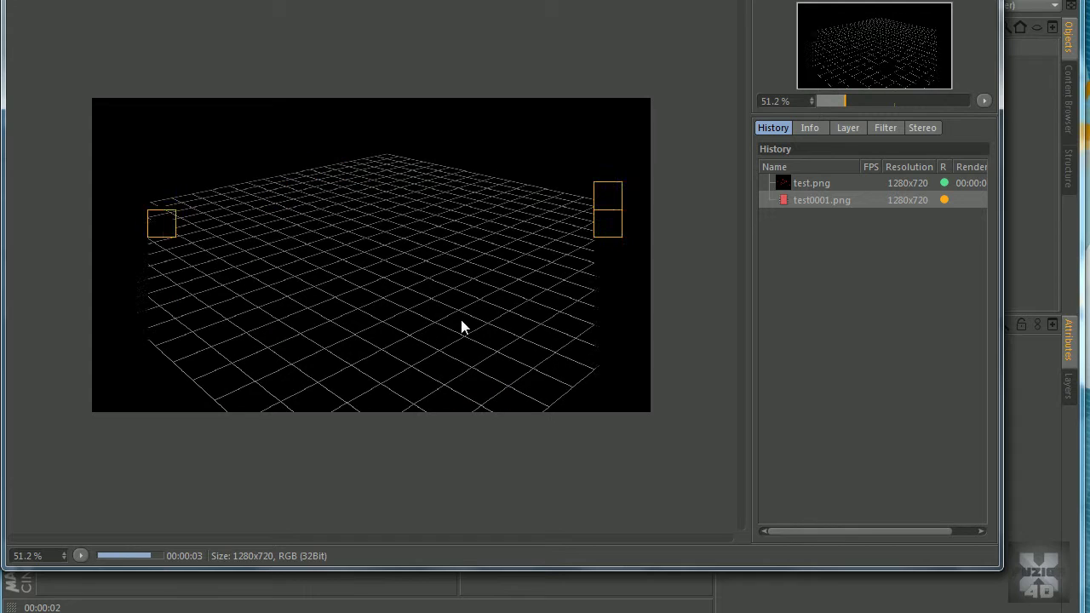
{"action": "key", "text": "alt+F4"}
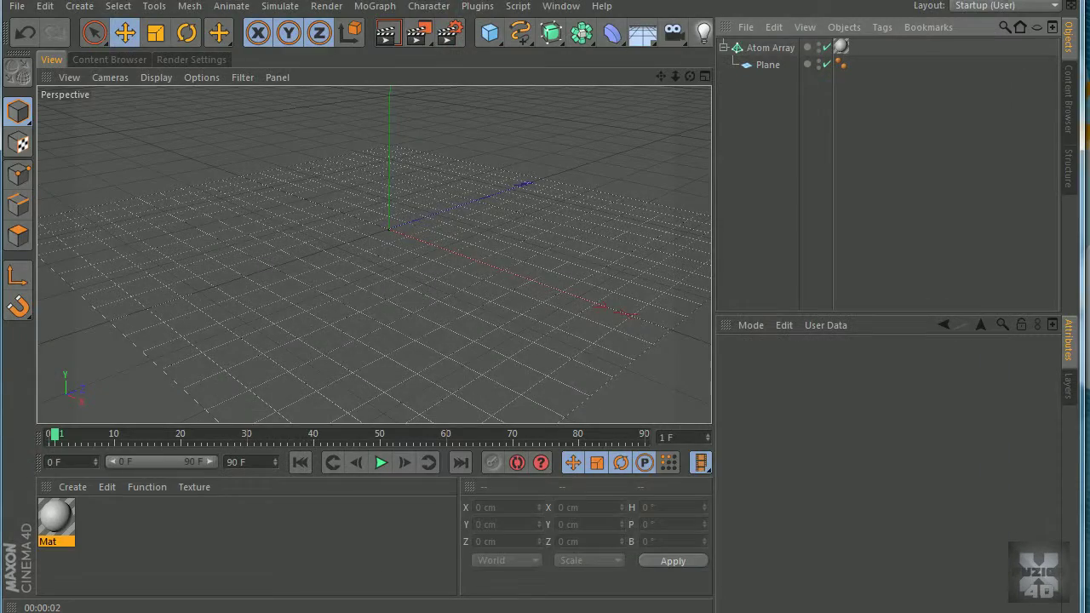
{"action": "key", "text": "alt+F4"}
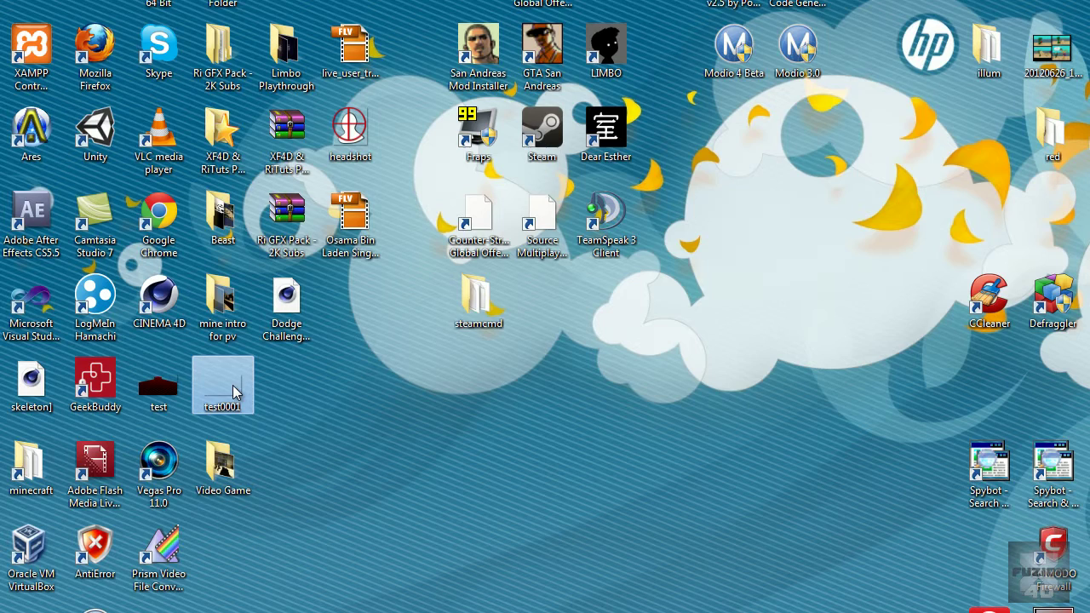
Step: Open test0001 from the desktop in Photo Viewer, zoom to inspect the grey wire grid, then close it
{"action": "double_click", "coordinate": [233, 390]}
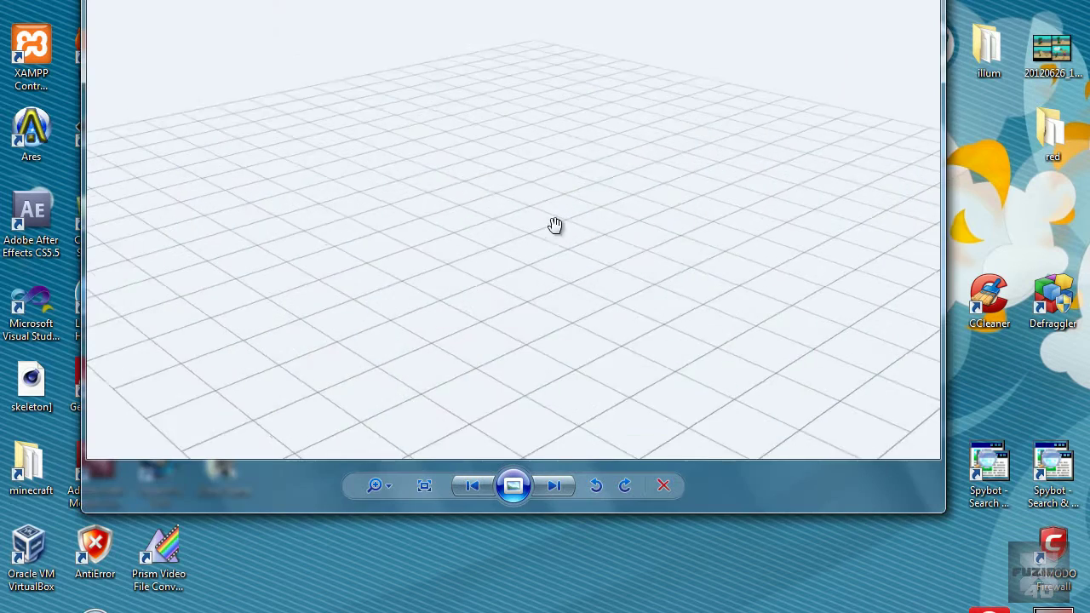
{"action": "scroll", "coordinate": [555, 232], "scroll_direction": "up", "scroll_amount": 1}
{"action": "scroll", "coordinate": [555, 235], "scroll_direction": "down", "scroll_amount": 1}
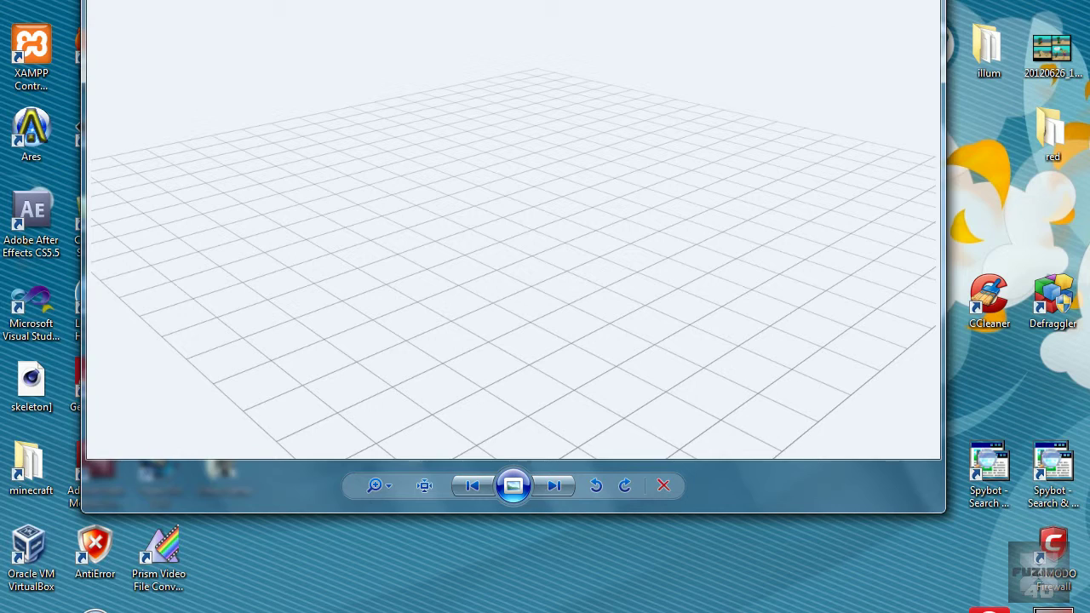
{"action": "key", "text": "alt+F4"}
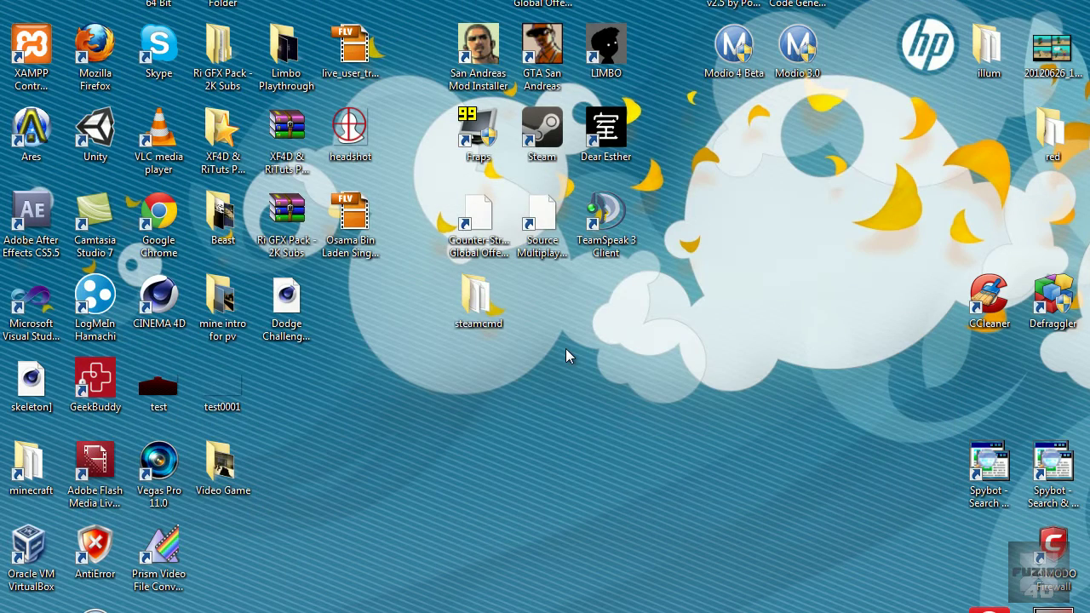
{"action": "left_click", "coordinate": [518, 591]}
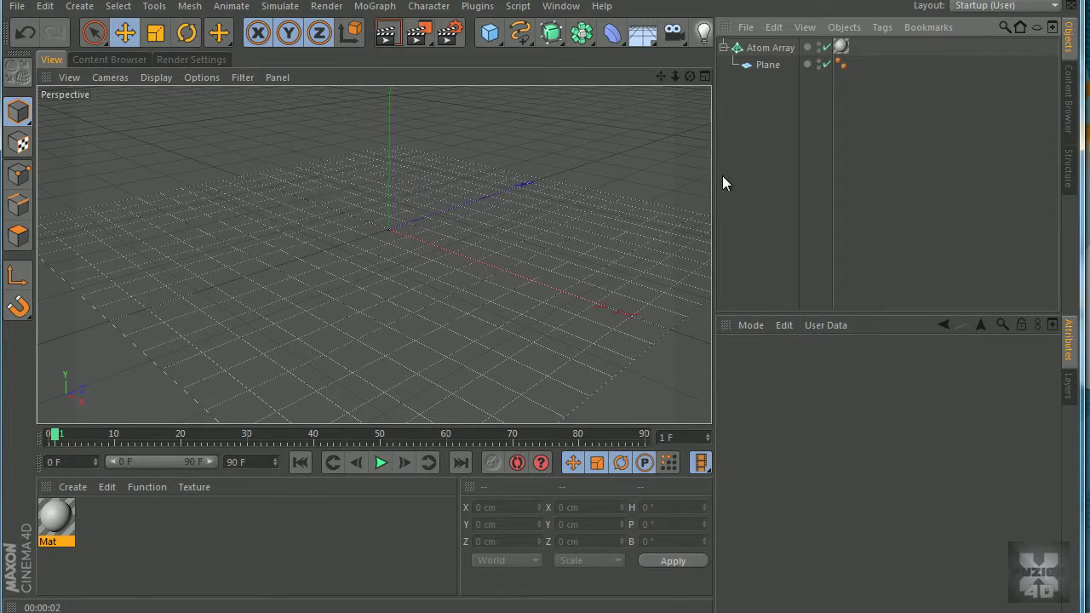